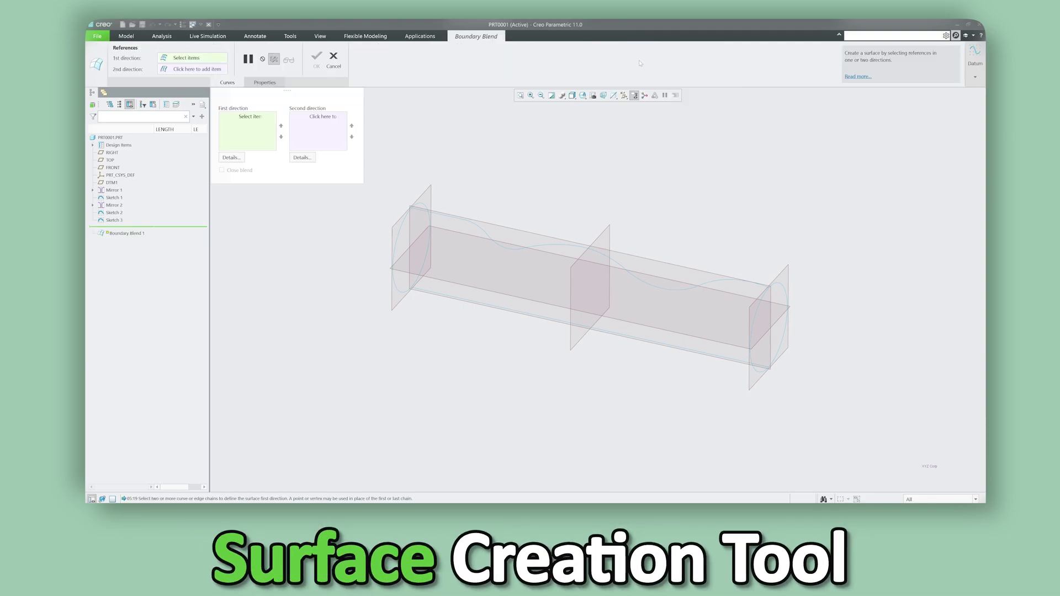
Pick both end circles for the first direction, then the wavy curve and bottom edge for the second
{"action": "middle_click_drag", "start_coordinate": [791, 296], "coordinate": [772, 299]}
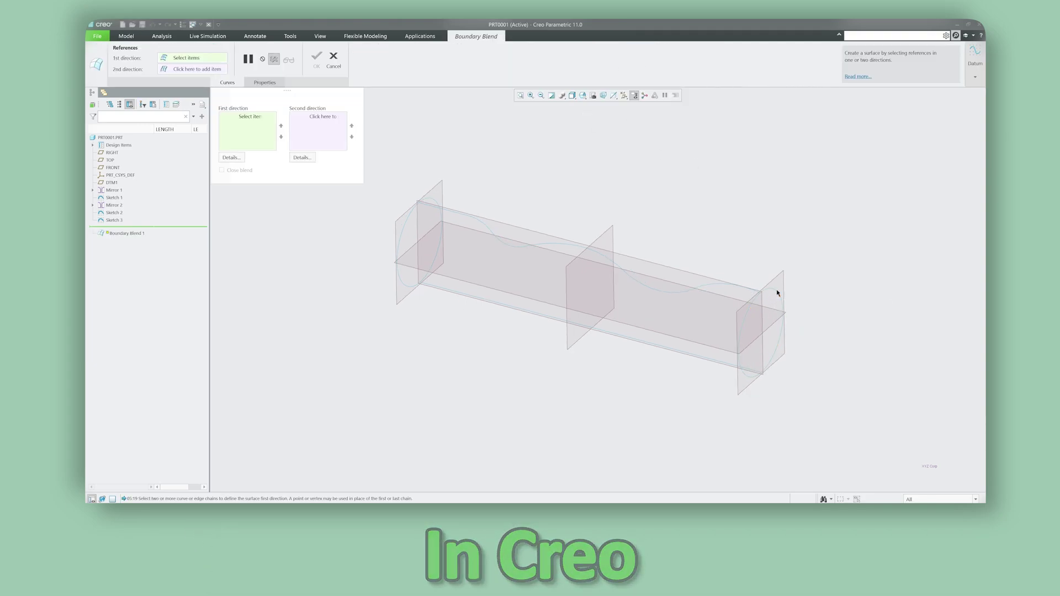
{"action": "left_click", "coordinate": [781, 305]}
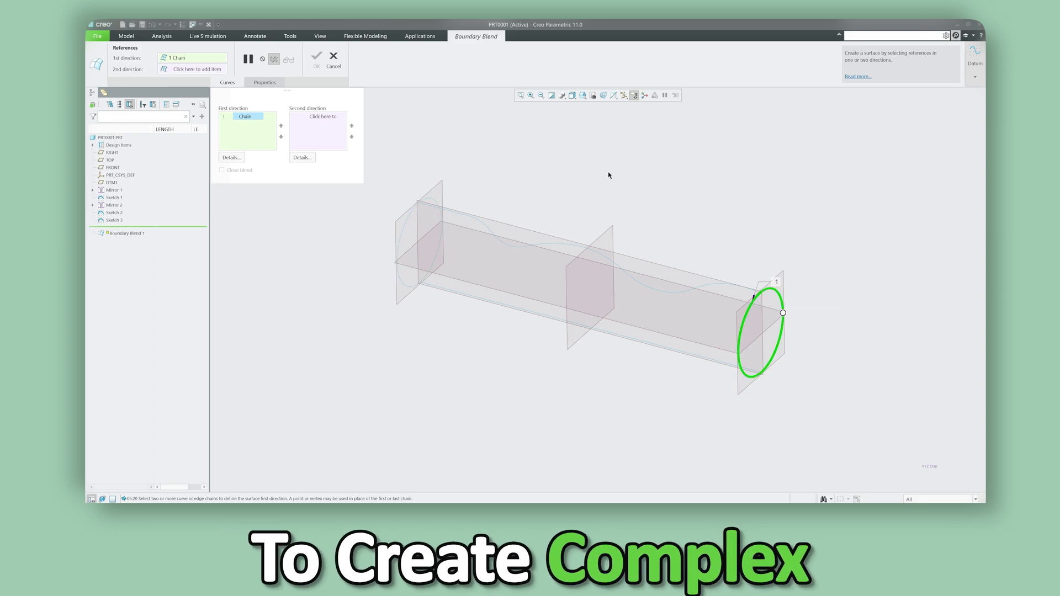
{"action": "left_click", "coordinate": [435, 199], "text": "ctrl"}
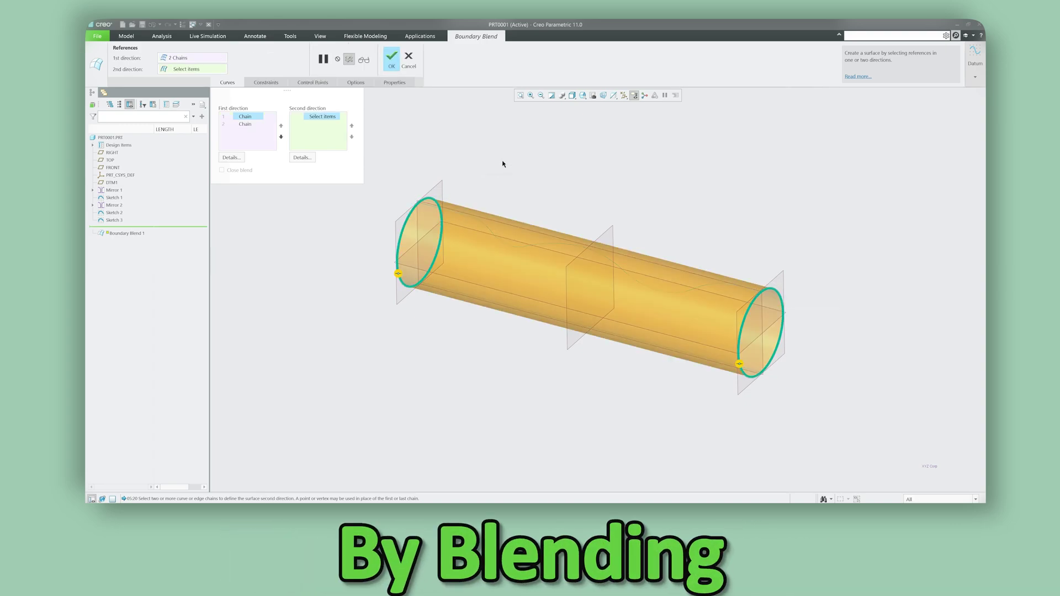
{"action": "left_click", "coordinate": [541, 245]}
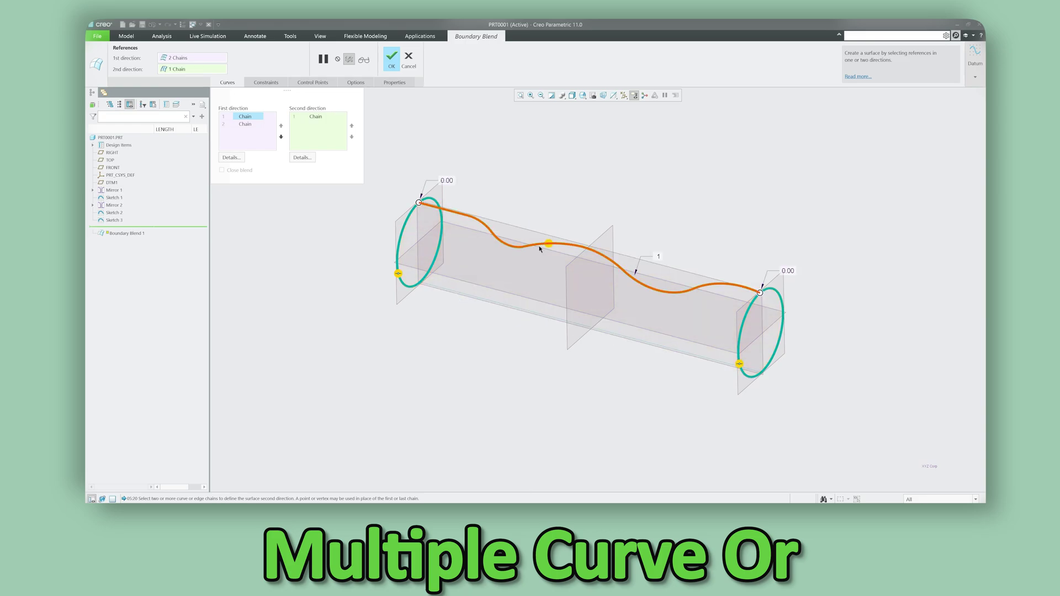
{"action": "left_click", "coordinate": [522, 310], "text": "ctrl"}
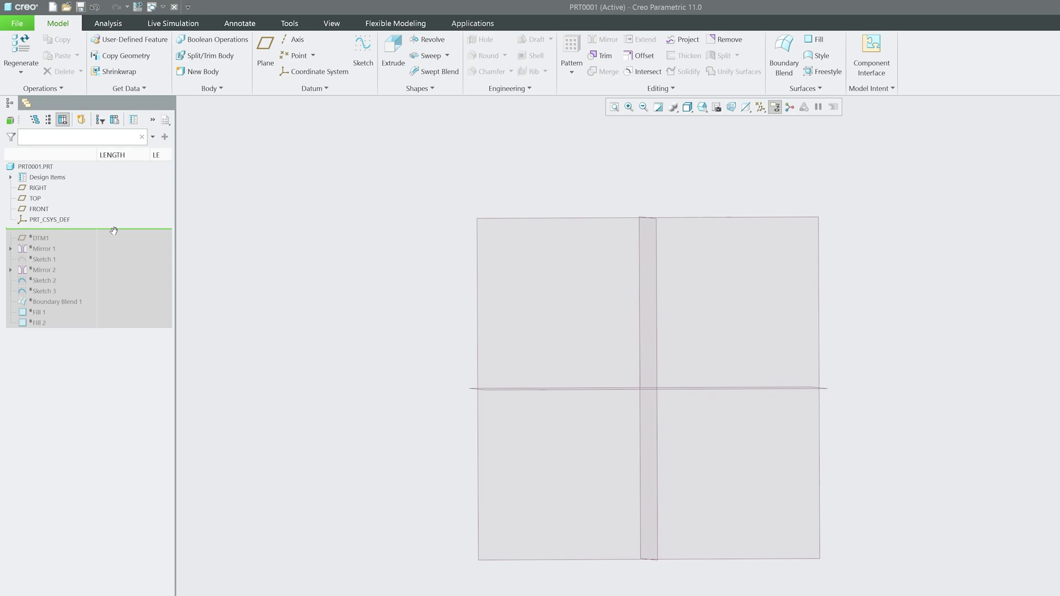
Roll the model forward to include DTM1 and orbit to inspect the datum planes
{"action": "left_click_drag", "start_coordinate": [111, 241], "coordinate": [111, 242]}
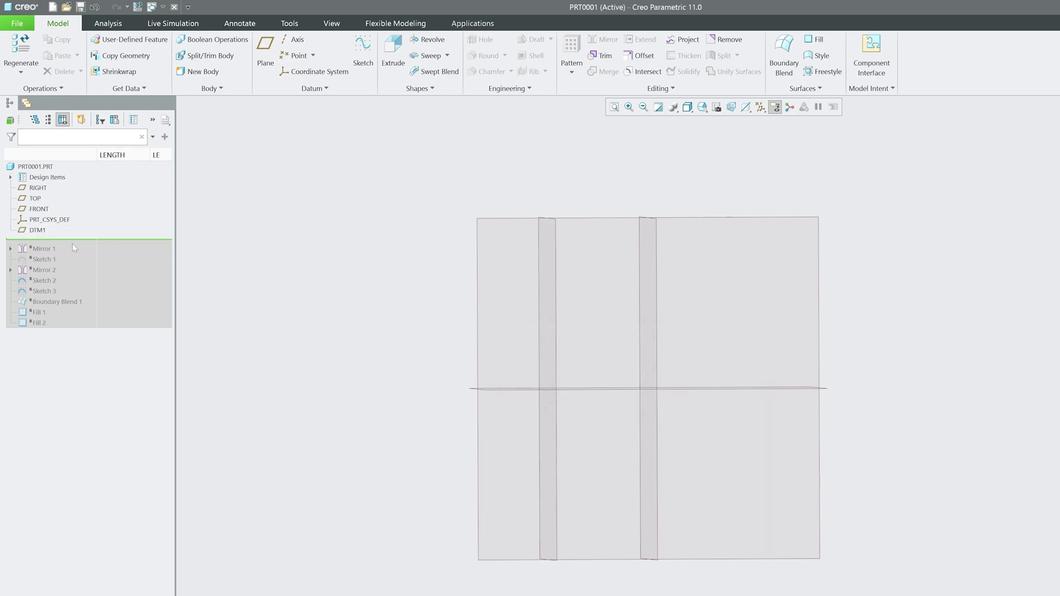
{"action": "scroll", "coordinate": [298, 301], "scroll_direction": "down", "scroll_amount": 5}
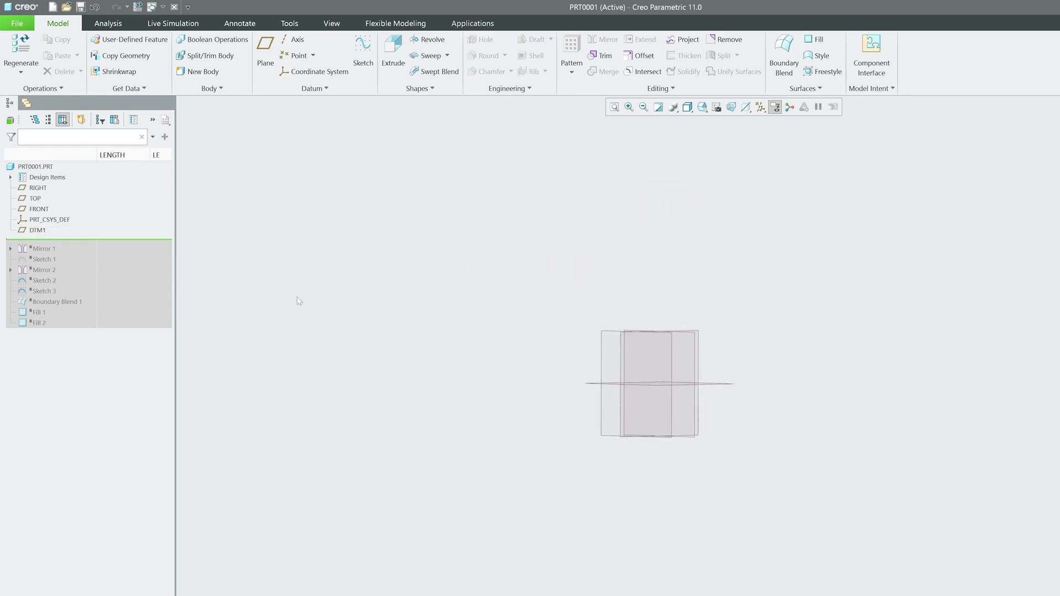
{"action": "mouse_move", "coordinate": [299, 300]}
{"action": "middle_mouse_down"}
{"action": "mouse_move", "coordinate": [380, 335]}
{"action": "mouse_move", "coordinate": [571, 381]}
{"action": "mouse_move", "coordinate": [502, 333]}
{"action": "mouse_move", "coordinate": [591, 270]}
{"action": "mouse_move", "coordinate": [603, 233]}
{"action": "mouse_move", "coordinate": [528, 381]}
{"action": "mouse_move", "coordinate": [554, 372]}
{"action": "mouse_move", "coordinate": [516, 398]}
{"action": "middle_mouse_up"}
{"action": "key", "text": "ctrl+d"}
{"action": "middle_click_drag", "start_coordinate": [554, 506], "coordinate": [525, 437]}
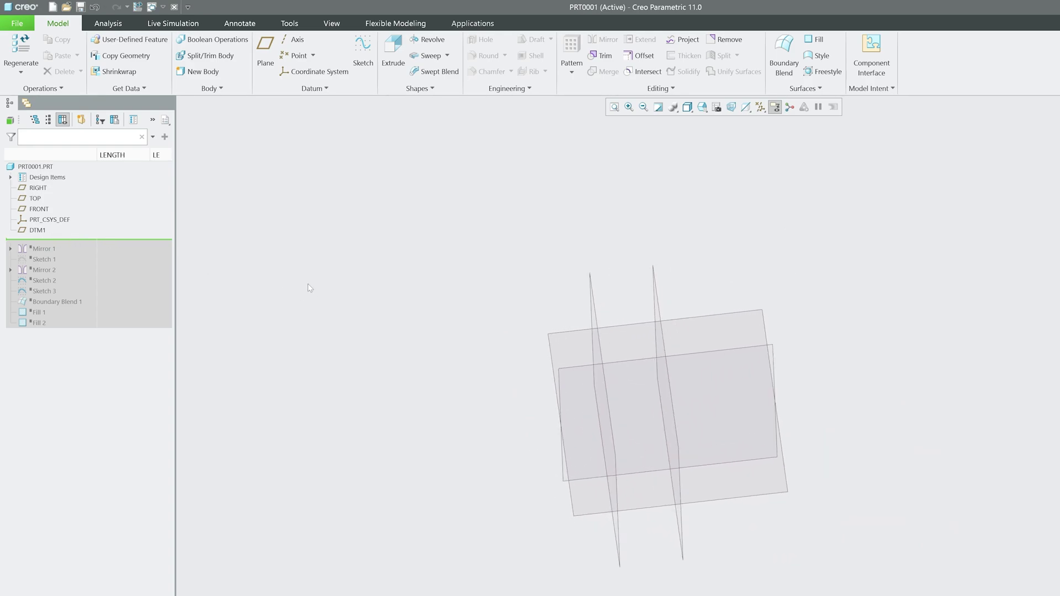
{"action": "middle_click_drag", "start_coordinate": [437, 327], "coordinate": [517, 327]}
{"action": "left_click", "coordinate": [594, 310]}
{"action": "middle_click_drag", "start_coordinate": [403, 276], "coordinate": [384, 286]}
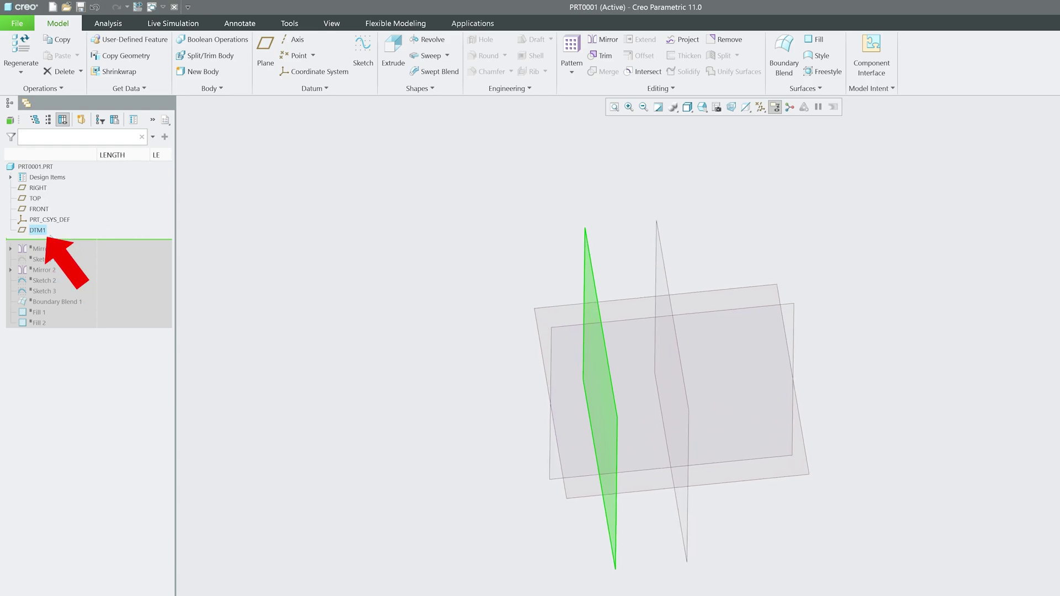
{"action": "left_click", "coordinate": [95, 245]}
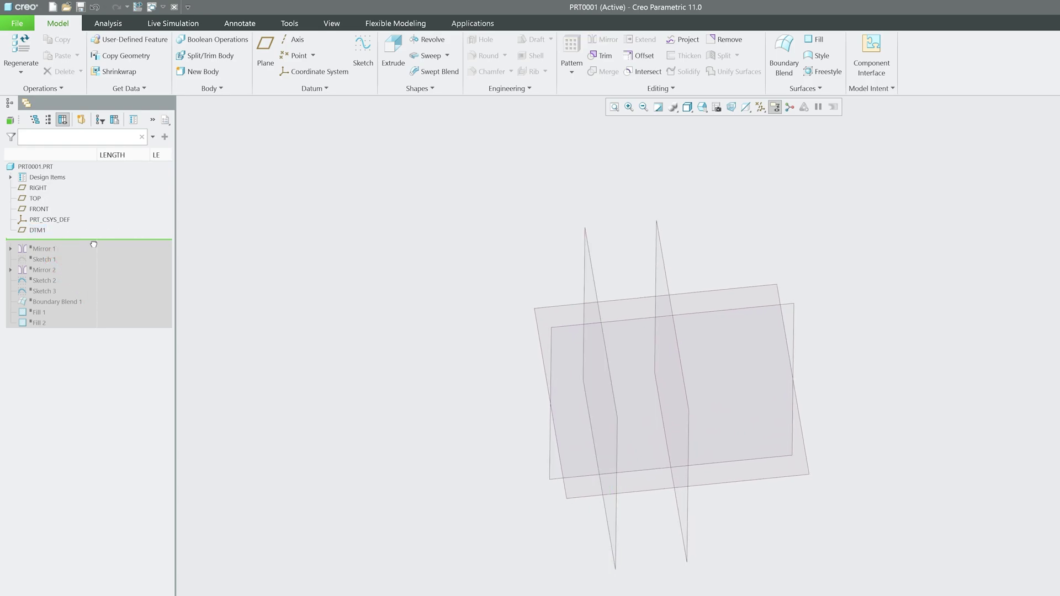
Roll forward past Mirror 1 and Sketch 1 to restore the mirrored plane and sketch
{"action": "left_click_drag", "start_coordinate": [93, 252], "coordinate": [93, 253]}
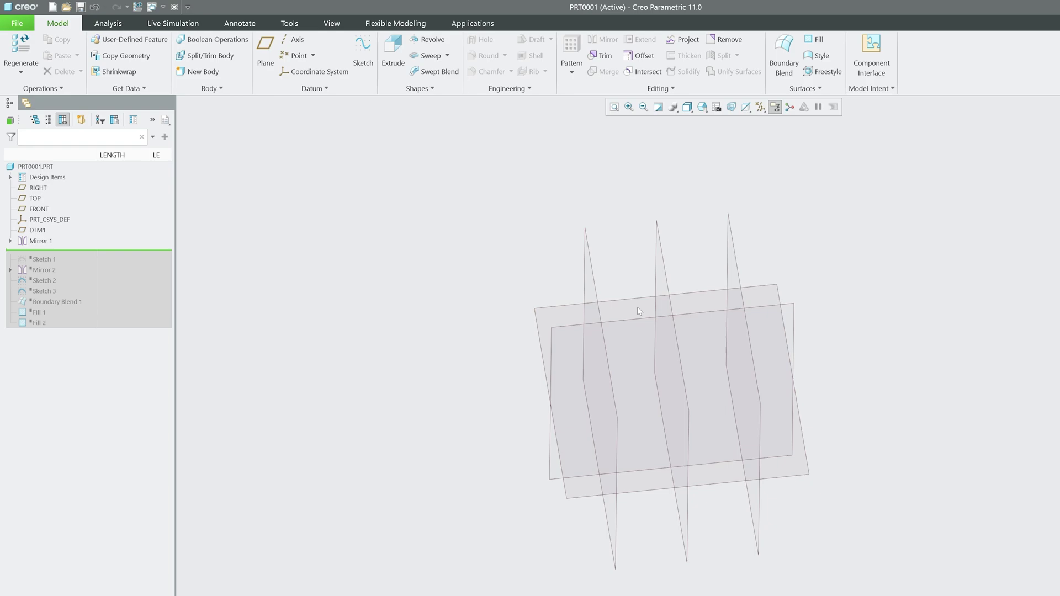
{"action": "mouse_move", "coordinate": [750, 279]}
{"action": "middle_mouse_down"}
{"action": "mouse_move", "coordinate": [641, 290]}
{"action": "mouse_move", "coordinate": [562, 316]}
{"action": "mouse_move", "coordinate": [403, 292]}
{"action": "middle_mouse_up"}
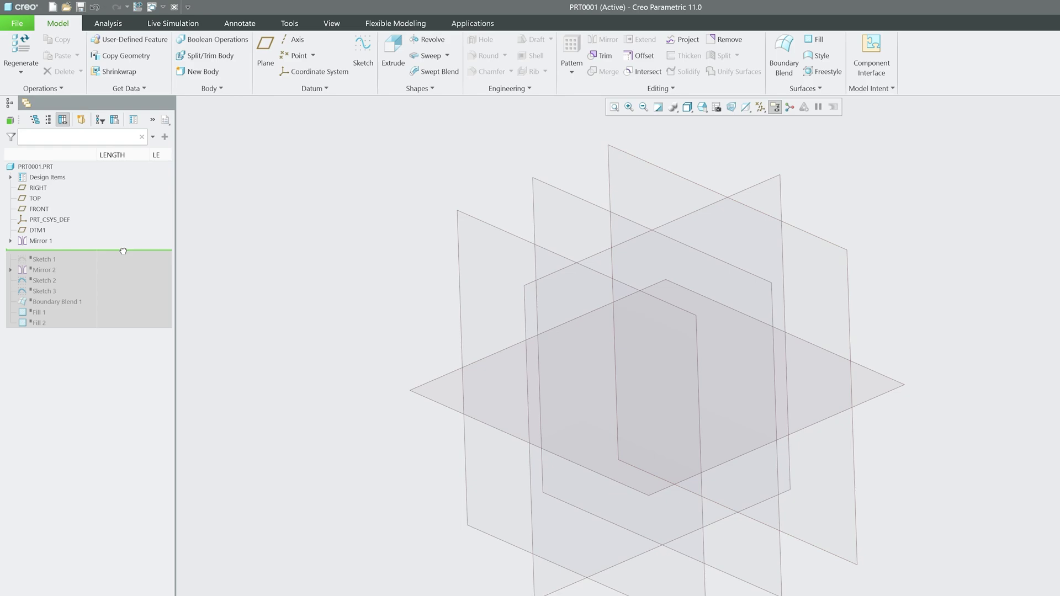
{"action": "left_click_drag", "start_coordinate": [124, 262], "coordinate": [124, 260]}
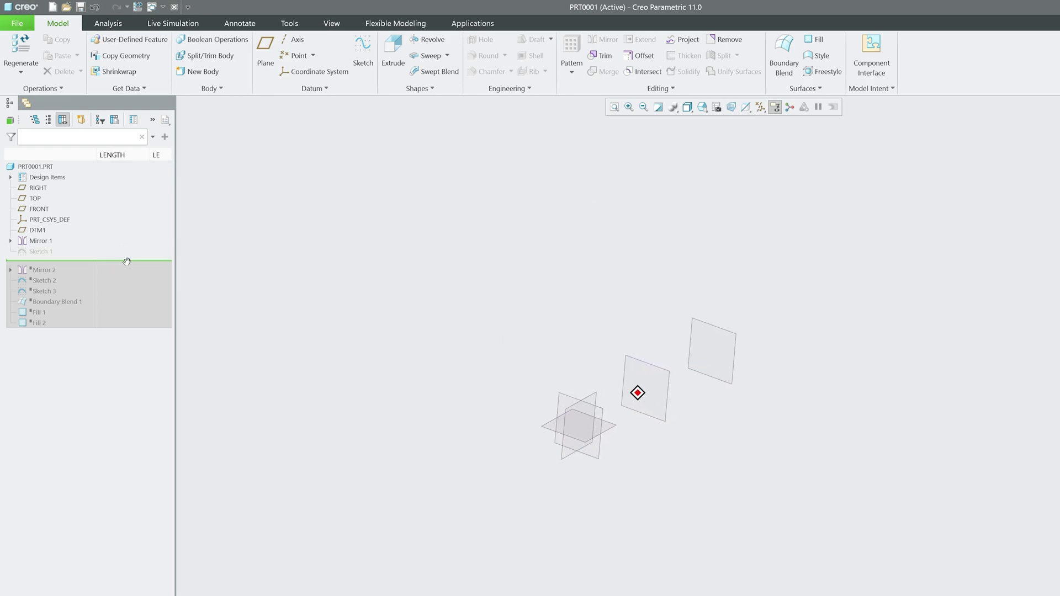
{"action": "middle_click_drag", "start_coordinate": [616, 479], "coordinate": [516, 441]}
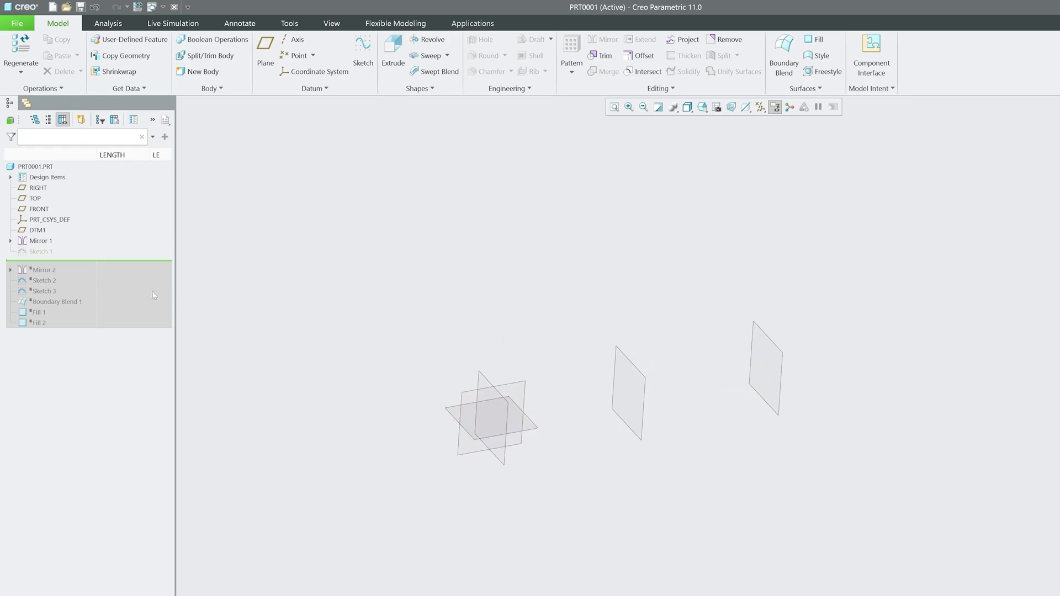
Open Sketch 1's end circle in Edit Definition to check it, then close it
{"action": "left_click", "coordinate": [48, 252]}
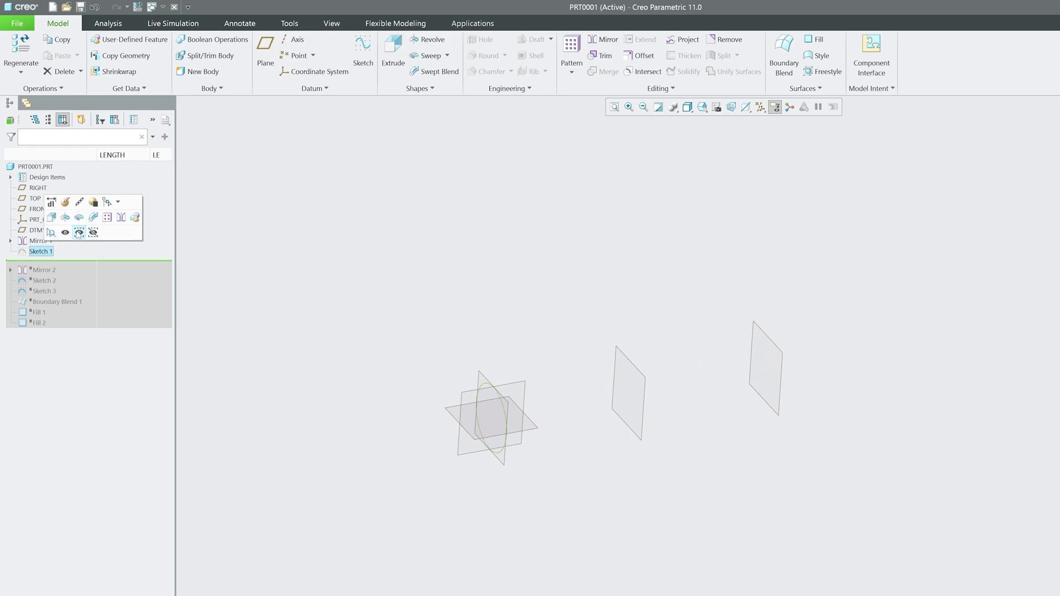
{"action": "left_click", "coordinate": [65, 238]}
{"action": "mouse_move", "coordinate": [310, 348]}
{"action": "middle_mouse_down"}
{"action": "mouse_move", "coordinate": [346, 396]}
{"action": "mouse_move", "coordinate": [471, 473]}
{"action": "middle_mouse_up"}
{"action": "scroll", "coordinate": [473, 440], "scroll_direction": "up", "scroll_amount": 5}
{"action": "left_click", "coordinate": [421, 304]}
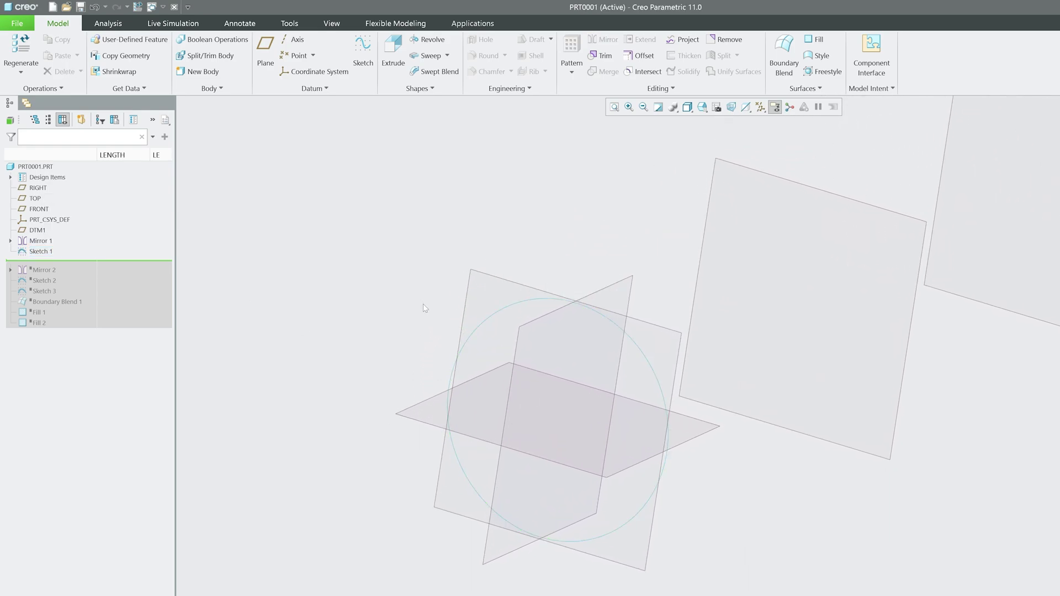
{"action": "left_click", "coordinate": [493, 317]}
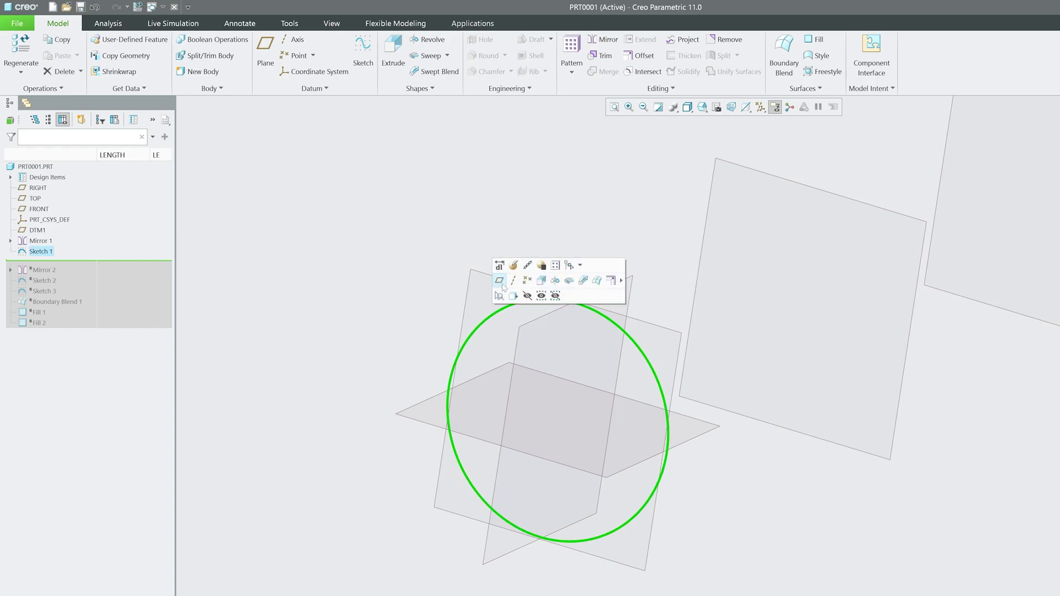
{"action": "left_click", "coordinate": [50, 252]}
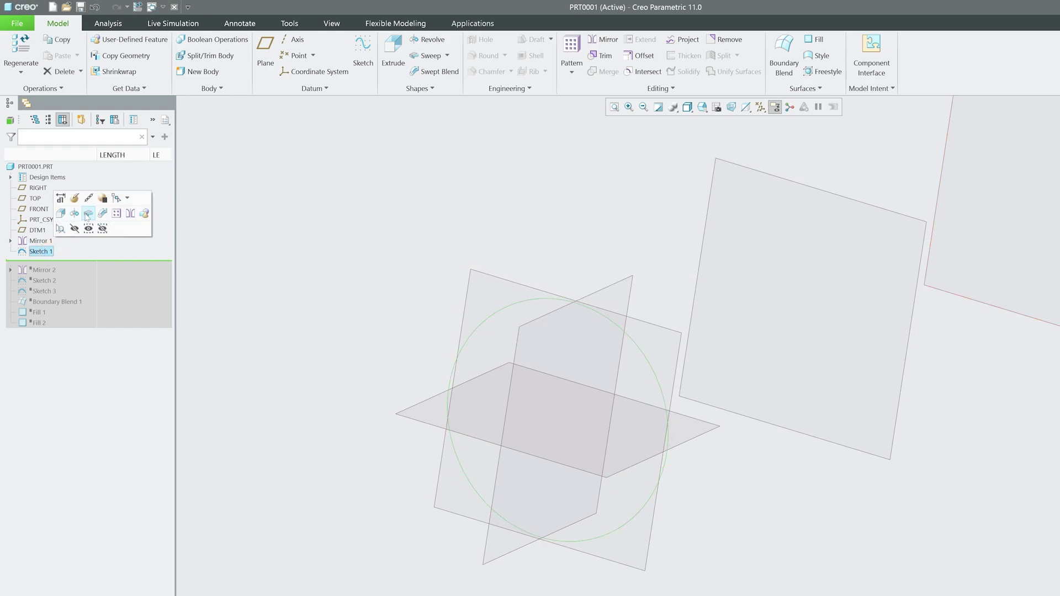
{"action": "left_click", "coordinate": [78, 200]}
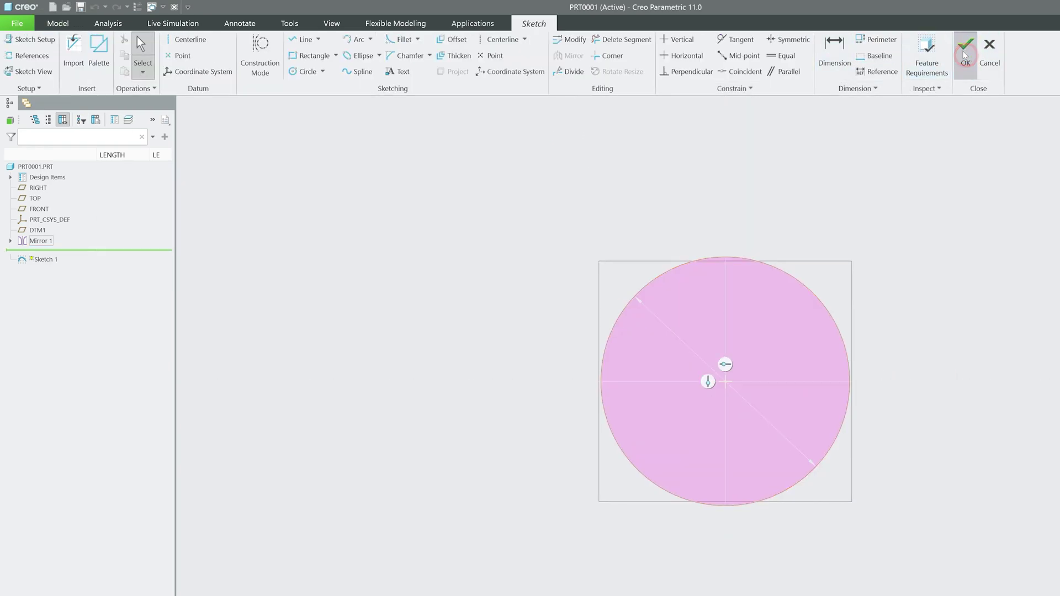
{"action": "left_click", "coordinate": [966, 56]}
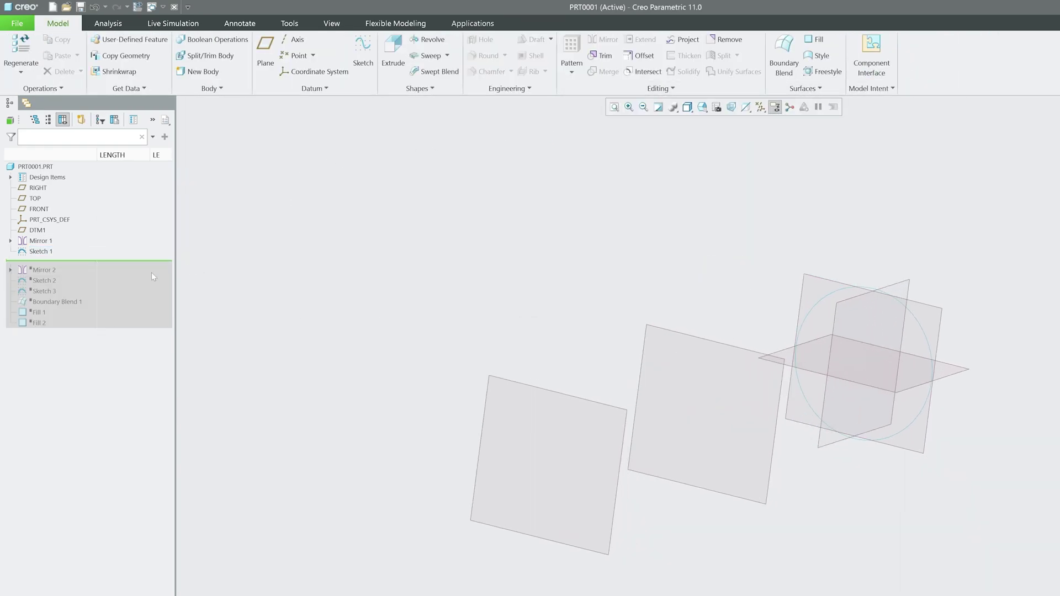
Roll forward to restore Mirror 2's copied end circle and the Sketch 2 wavy curve
{"action": "left_click_drag", "start_coordinate": [142, 270], "coordinate": [142, 273]}
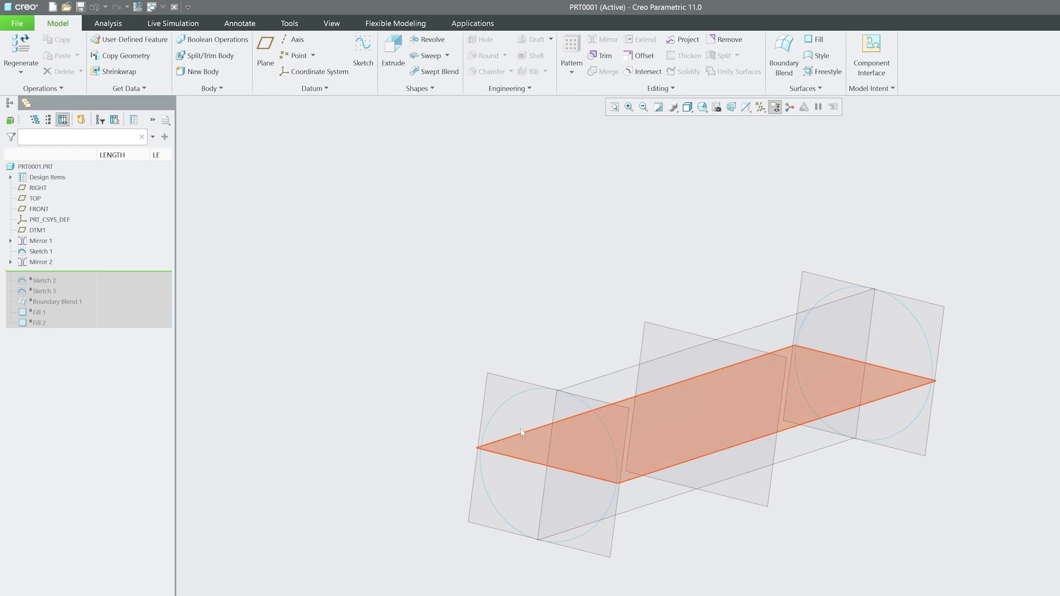
{"action": "left_click", "coordinate": [495, 415]}
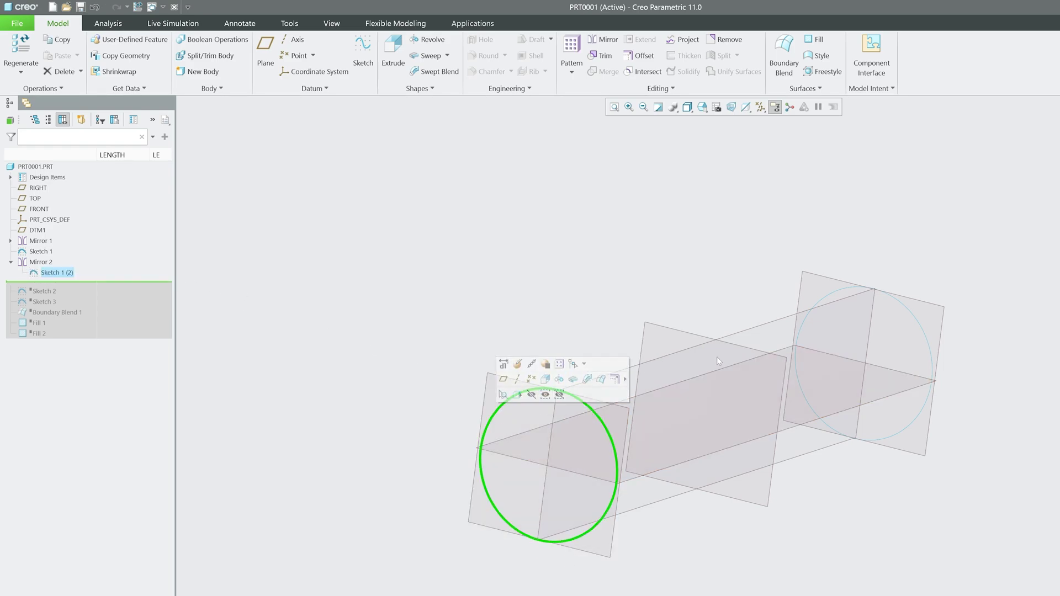
{"action": "left_click", "coordinate": [830, 304]}
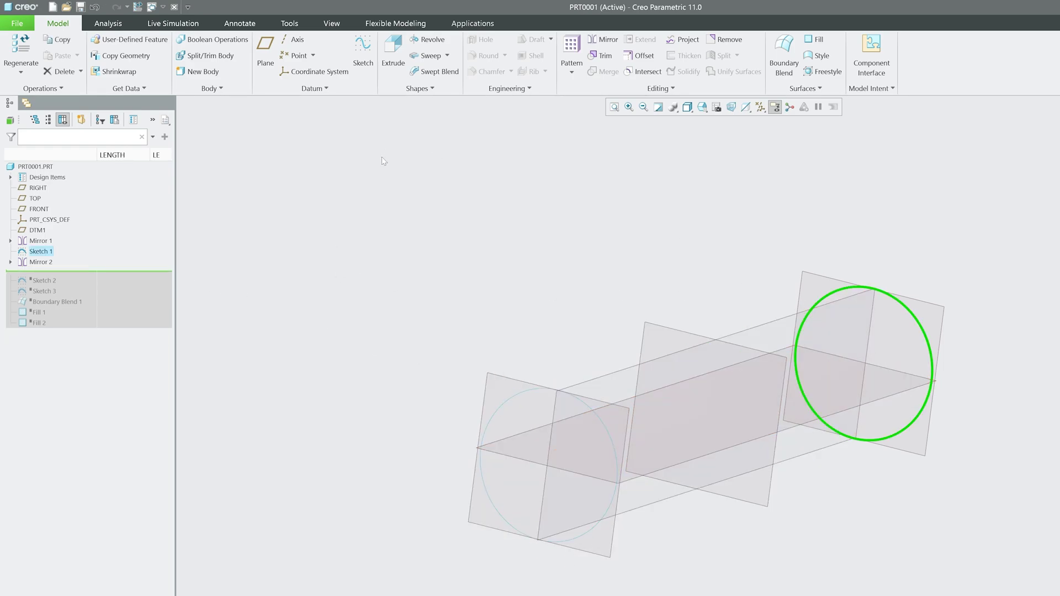
{"action": "left_click", "coordinate": [36, 264]}
{"action": "left_click_drag", "start_coordinate": [38, 263], "coordinate": [74, 283]}
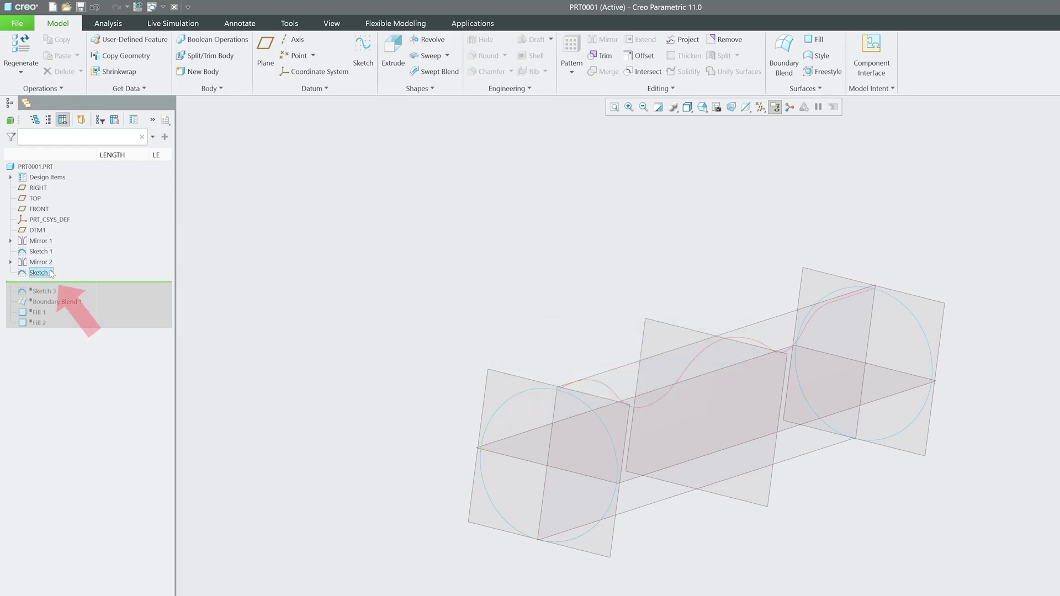
Inspect Sketch 2's wavy arcs in Edit Definition, then roll forward to include Sketch 3
{"action": "left_click", "coordinate": [52, 274]}
{"action": "middle_click_drag", "start_coordinate": [305, 328], "coordinate": [305, 325]}
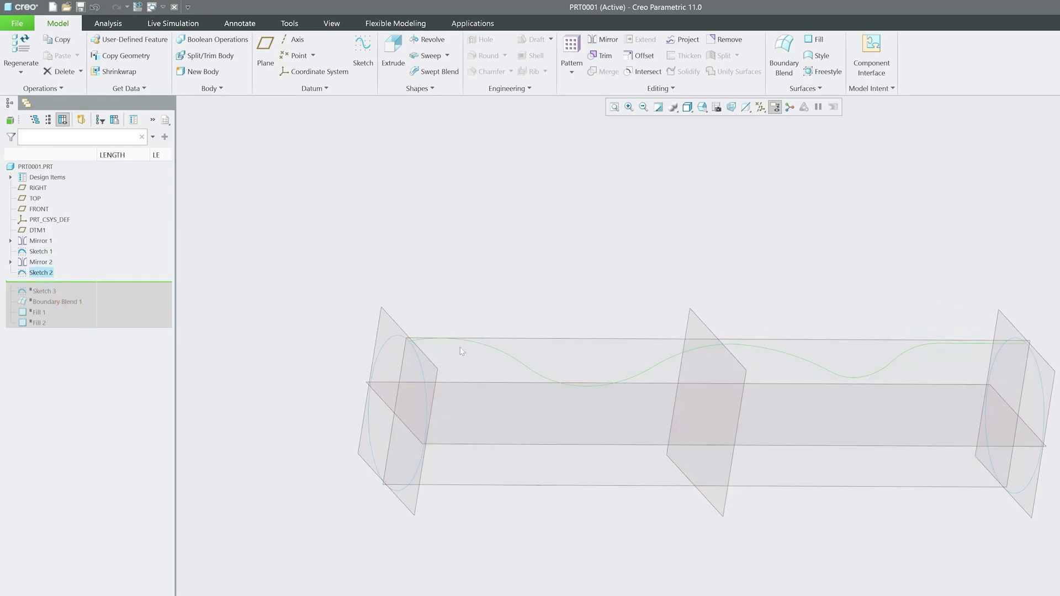
{"action": "left_click", "coordinate": [477, 348]}
{"action": "left_click", "coordinate": [484, 307]}
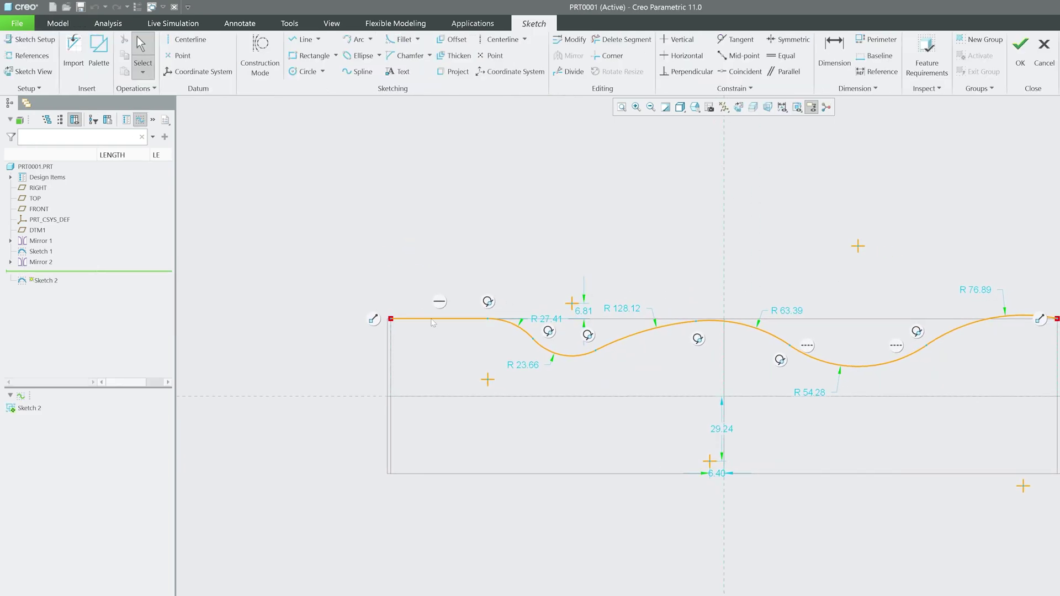
{"action": "left_click", "coordinate": [582, 360]}
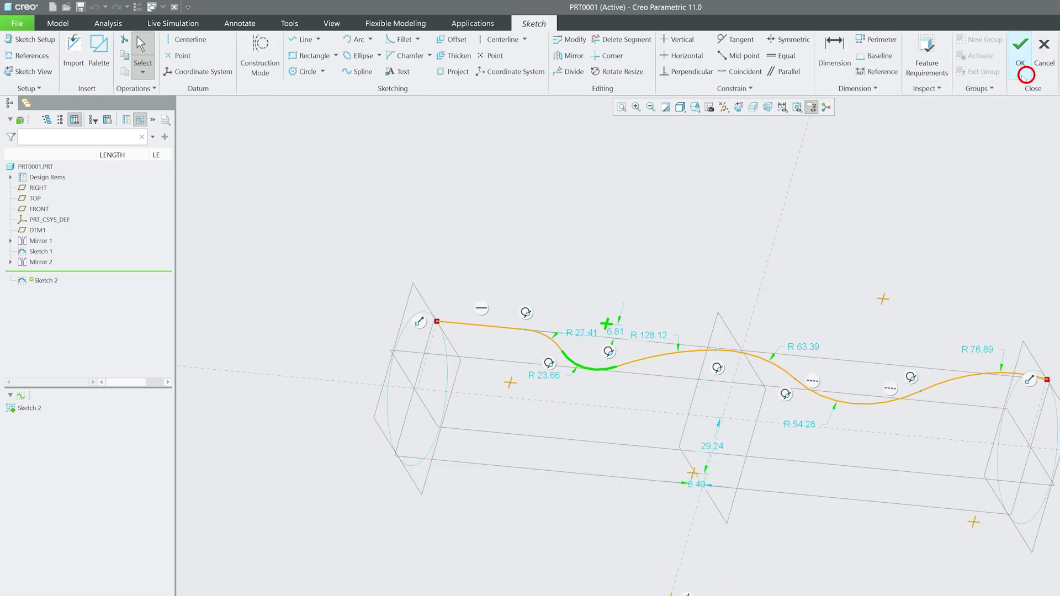
{"action": "left_click", "coordinate": [1022, 63]}
{"action": "left_click_drag", "start_coordinate": [132, 284], "coordinate": [133, 294]}
{"action": "middle_click_drag", "start_coordinate": [459, 398], "coordinate": [470, 400]}
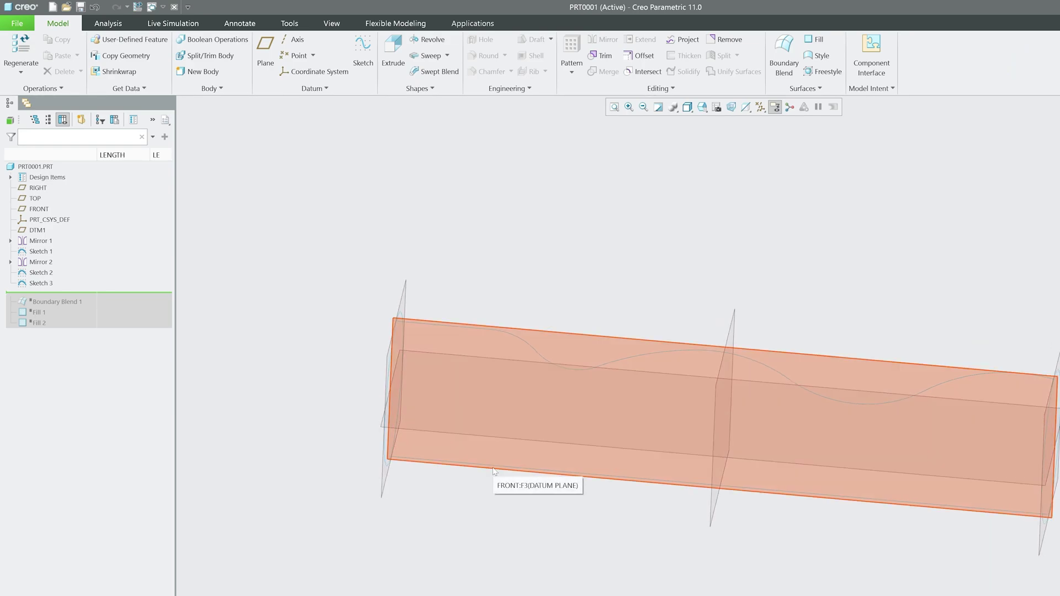
Delete Boundary Blend 1 along with its dependent Fill 2
{"action": "middle_click_drag", "start_coordinate": [495, 470], "coordinate": [769, 367]}
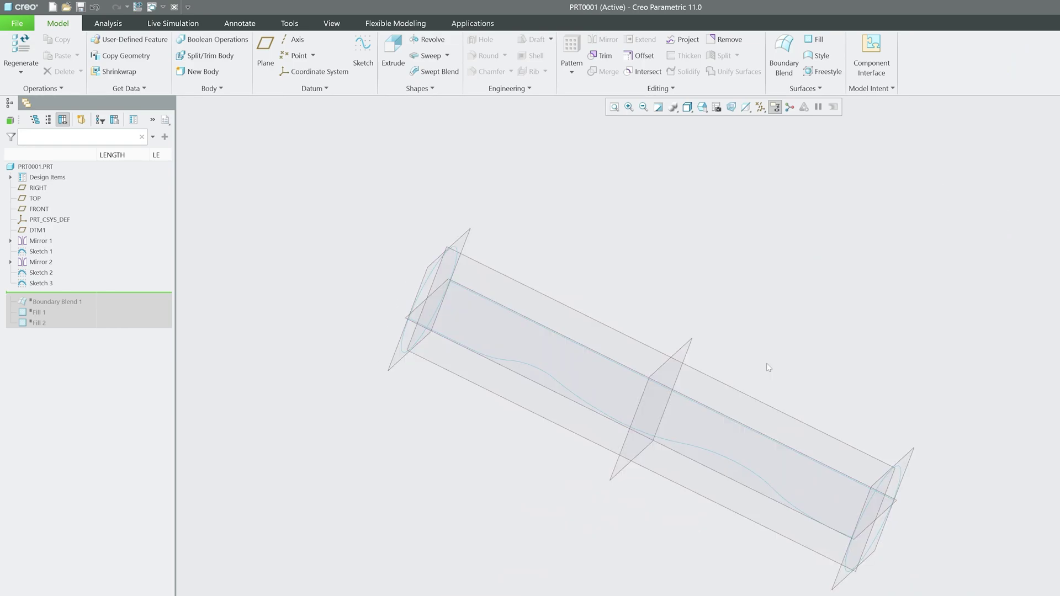
{"action": "middle_click_drag", "start_coordinate": [269, 314], "coordinate": [200, 324]}
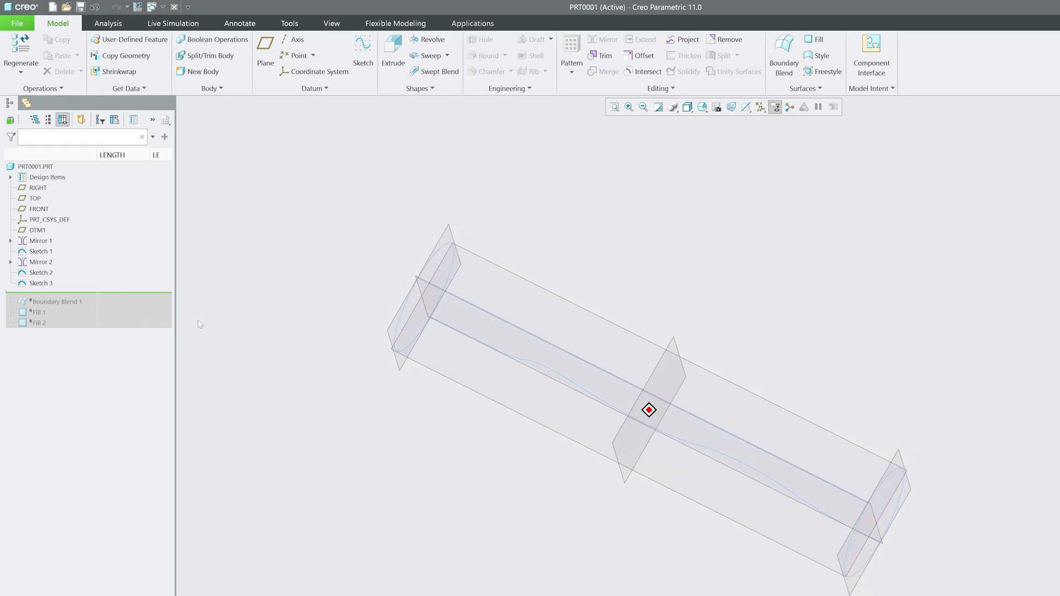
{"action": "right_click", "coordinate": [81, 302]}
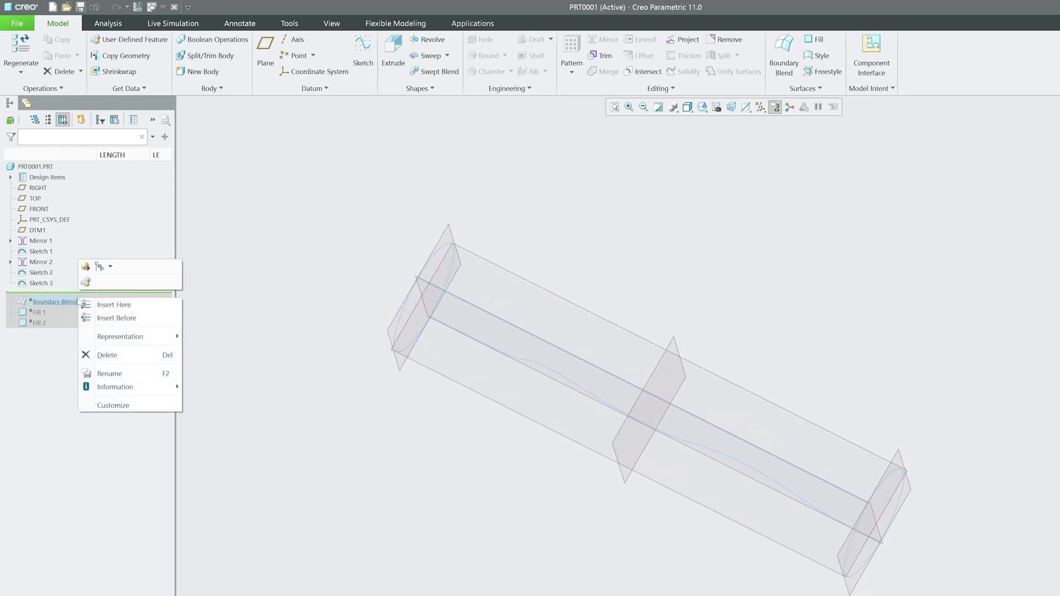
{"action": "left_click", "coordinate": [123, 359]}
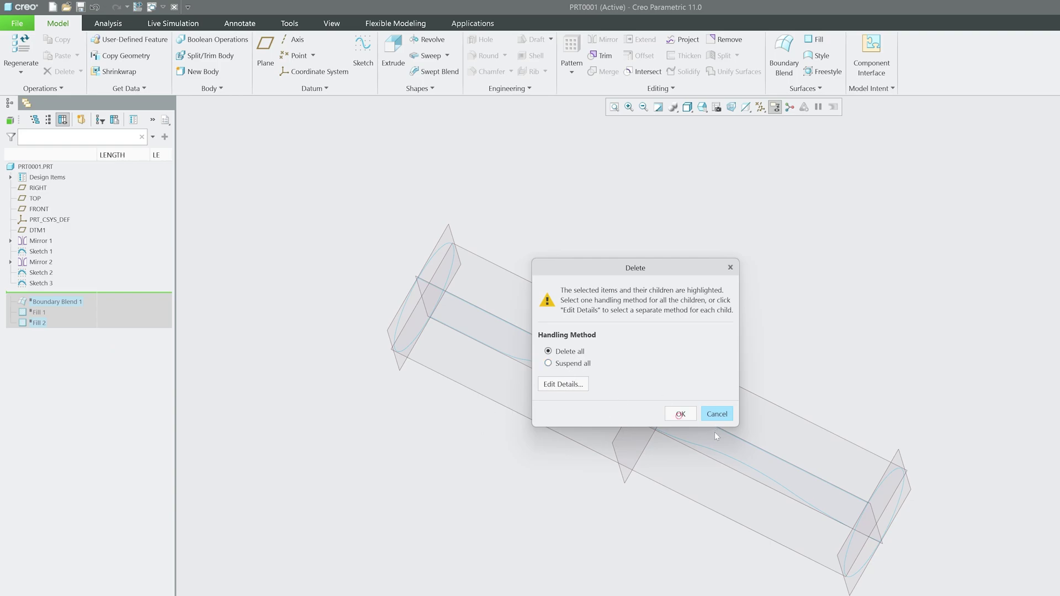
{"action": "left_click", "coordinate": [680, 415]}
Delete Fill 1 so the model tree ends at Sketch 3
{"action": "right_click", "coordinate": [123, 302]}
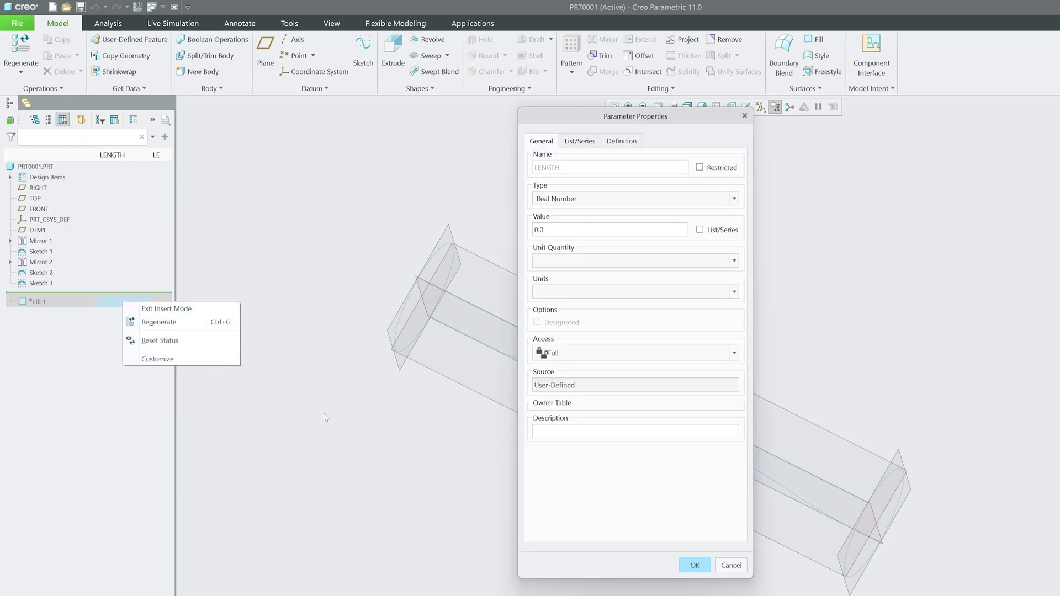
{"action": "left_click", "coordinate": [725, 568]}
{"action": "right_click", "coordinate": [69, 305]}
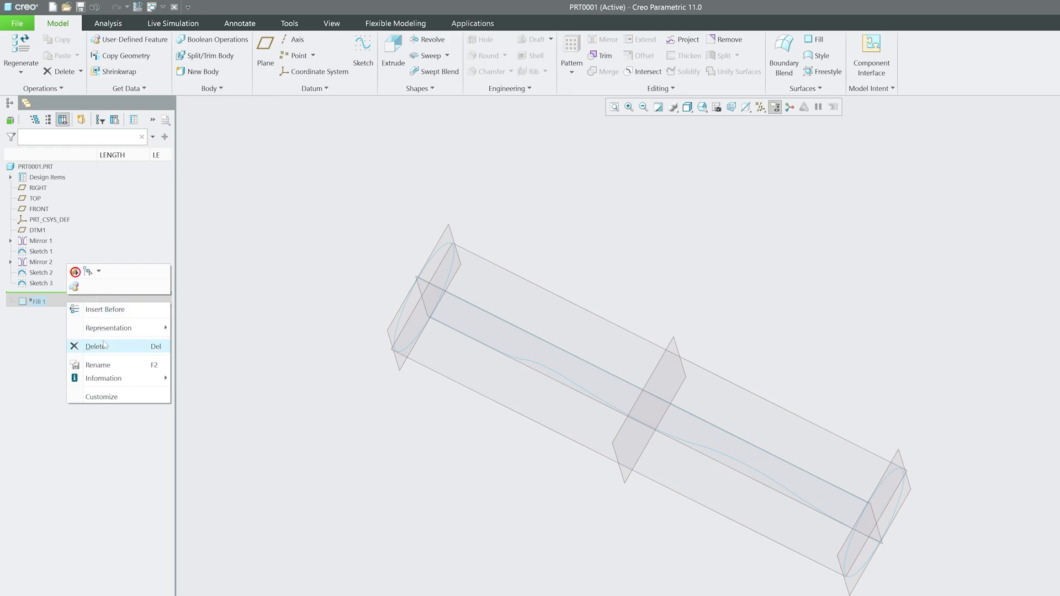
{"action": "left_click", "coordinate": [75, 273]}
{"action": "right_click", "coordinate": [39, 301]}
{"action": "left_click", "coordinate": [59, 400]}
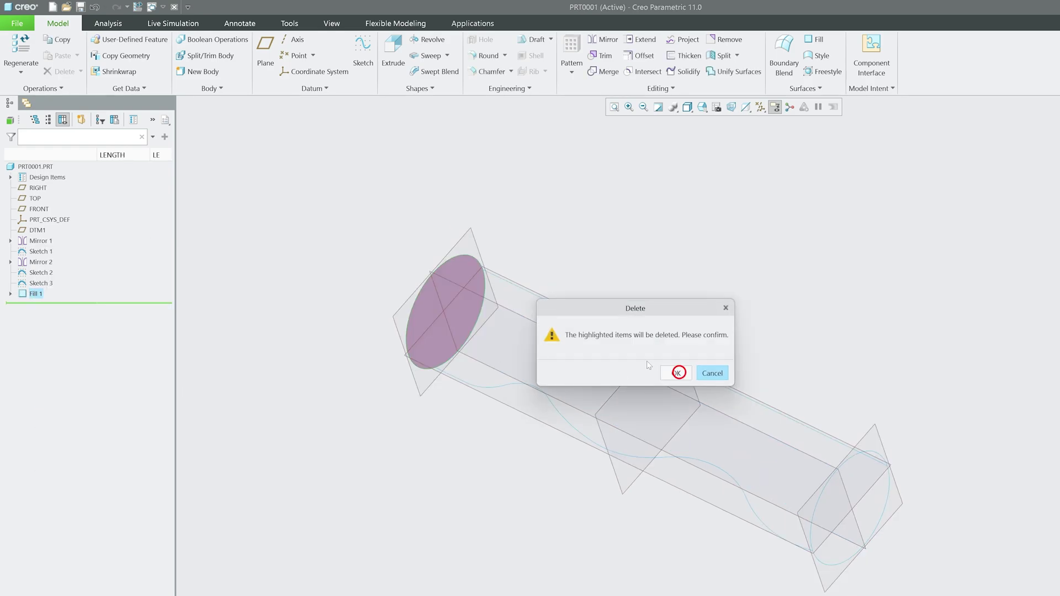
{"action": "left_click", "coordinate": [712, 373]}
{"action": "middle_click_drag", "start_coordinate": [727, 265], "coordinate": [628, 258]}
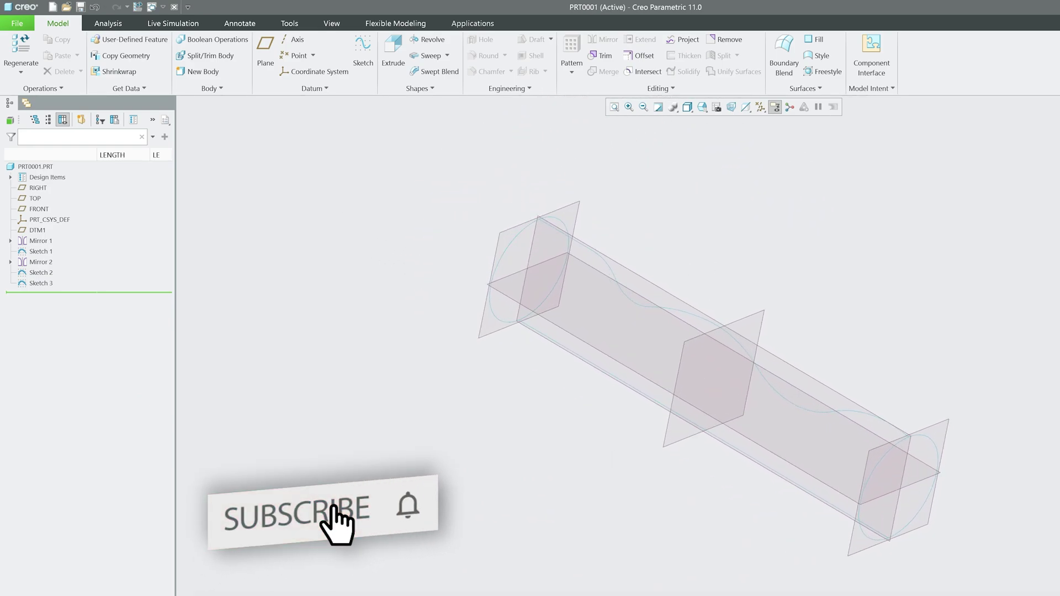
{"action": "middle_click_drag", "start_coordinate": [323, 284], "coordinate": [470, 434]}
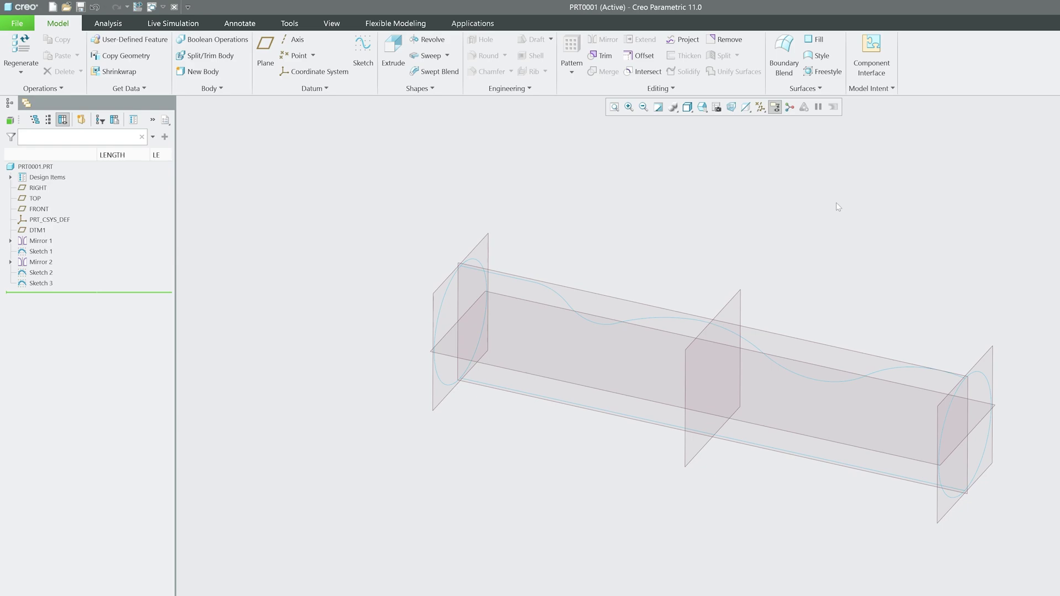
Blend a surface between the two end circles, guided by the wavy and straight curves
{"action": "left_click", "coordinate": [783, 58]}
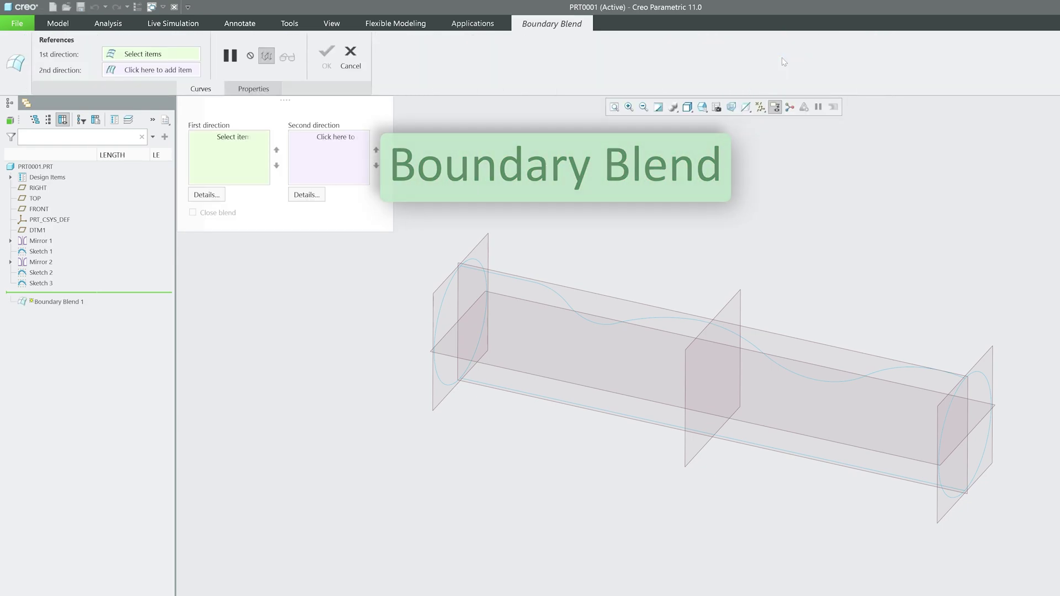
{"action": "middle_click_drag", "start_coordinate": [969, 222], "coordinate": [958, 223]}
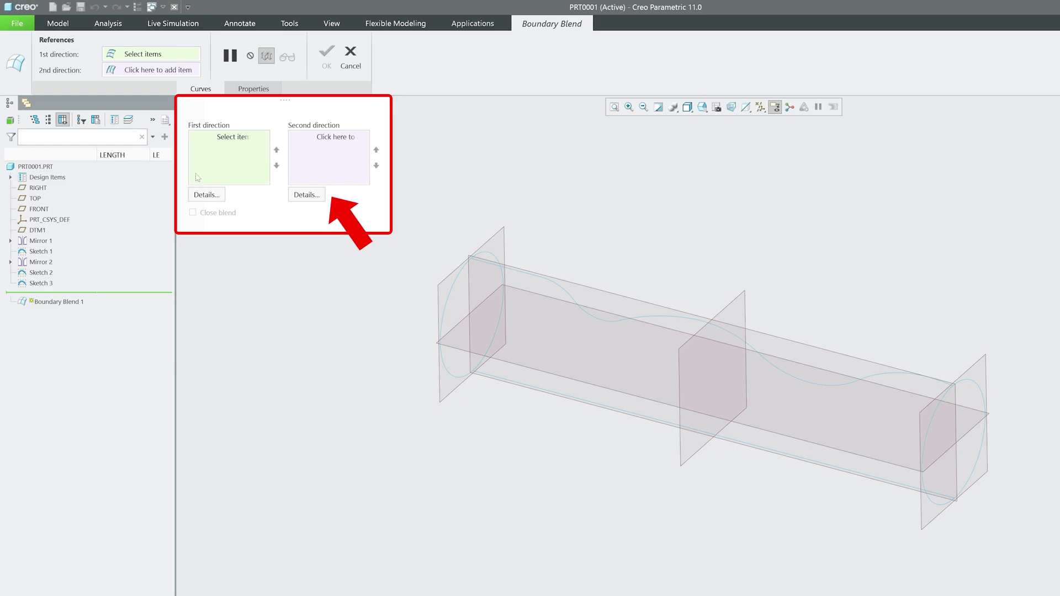
{"action": "left_click", "coordinate": [976, 382]}
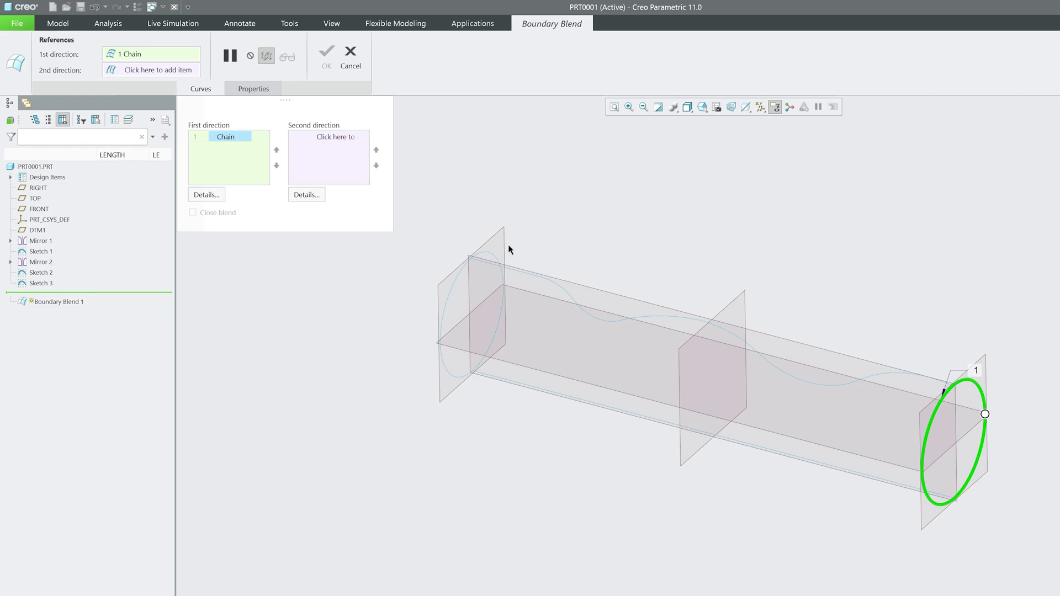
{"action": "left_click", "coordinate": [496, 256], "text": "ctrl"}
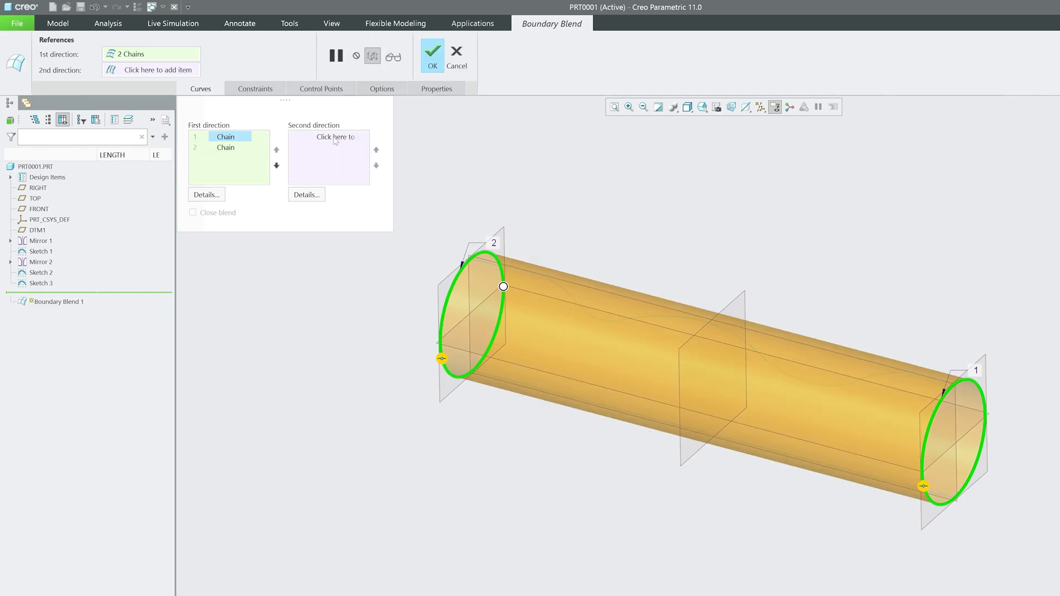
{"action": "left_click", "coordinate": [335, 138]}
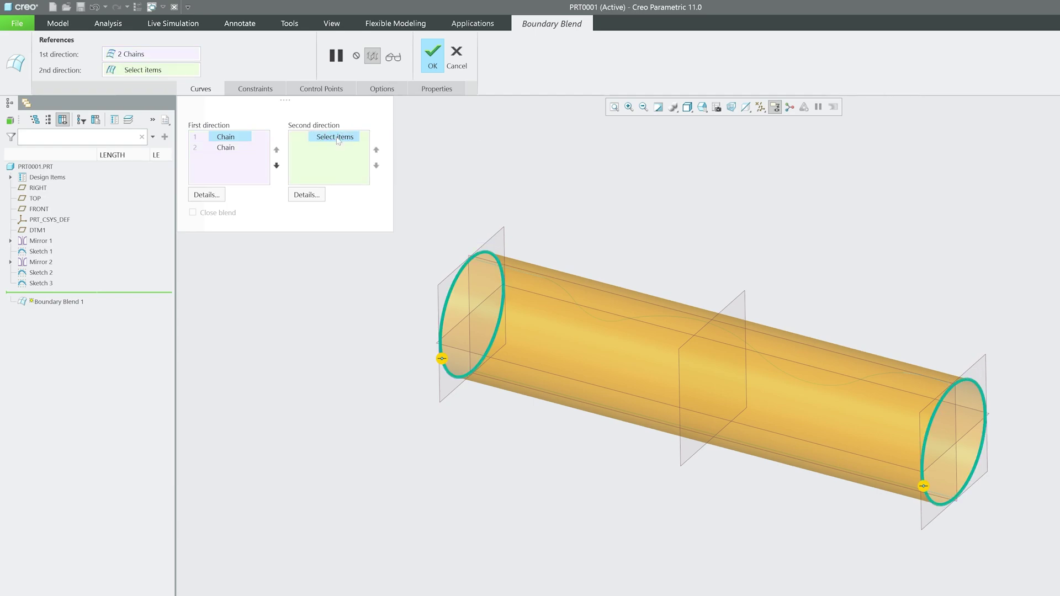
{"action": "left_click", "coordinate": [642, 317]}
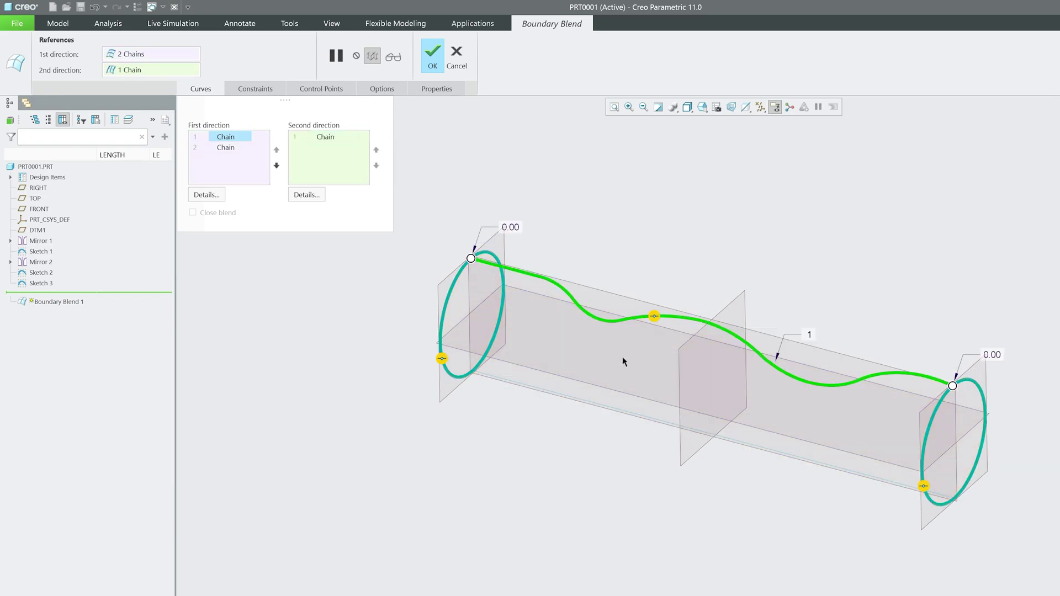
{"action": "left_click", "coordinate": [615, 406]}
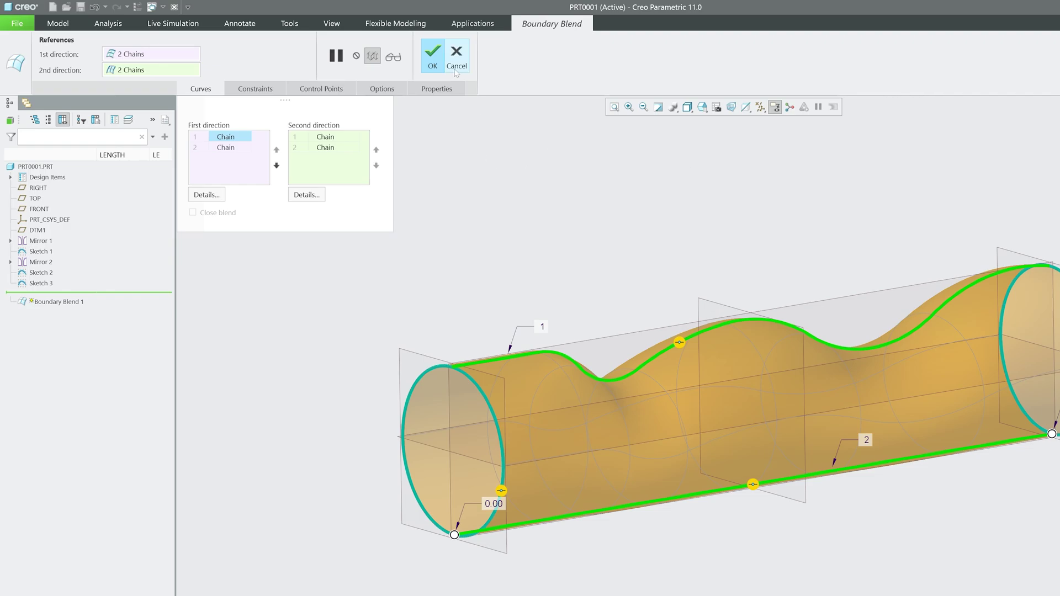
{"action": "left_click", "coordinate": [434, 61]}
Edit Boundary Blend 1's definition and show its Constraints, all four chains set to Free
{"action": "middle_click_drag", "start_coordinate": [533, 172], "coordinate": [473, 296]}
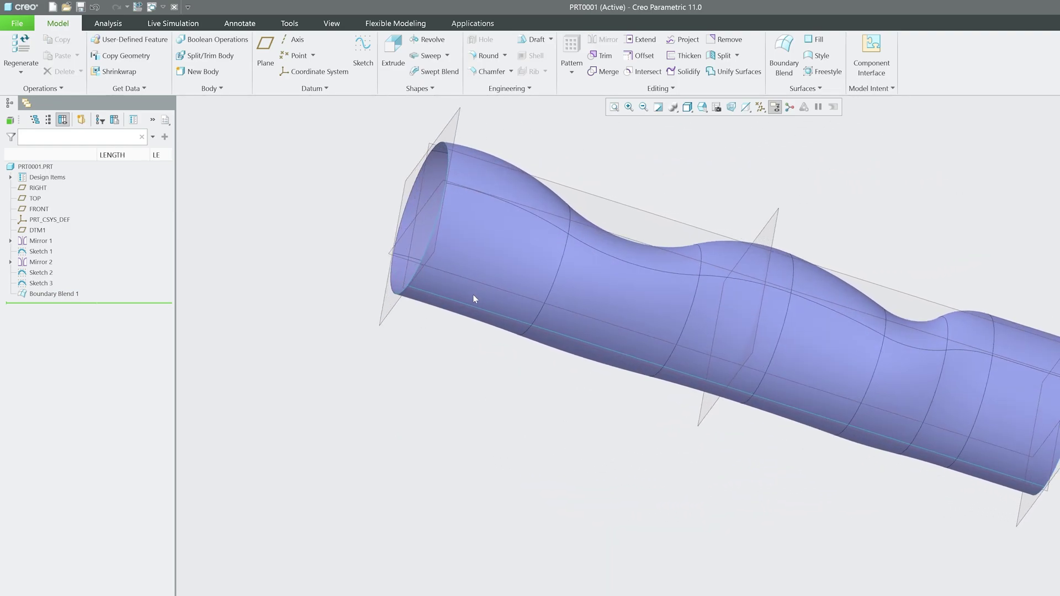
{"action": "mouse_move", "coordinate": [350, 355]}
{"action": "middle_mouse_down"}
{"action": "mouse_move", "coordinate": [165, 326]}
{"action": "mouse_move", "coordinate": [72, 293]}
{"action": "middle_mouse_up"}
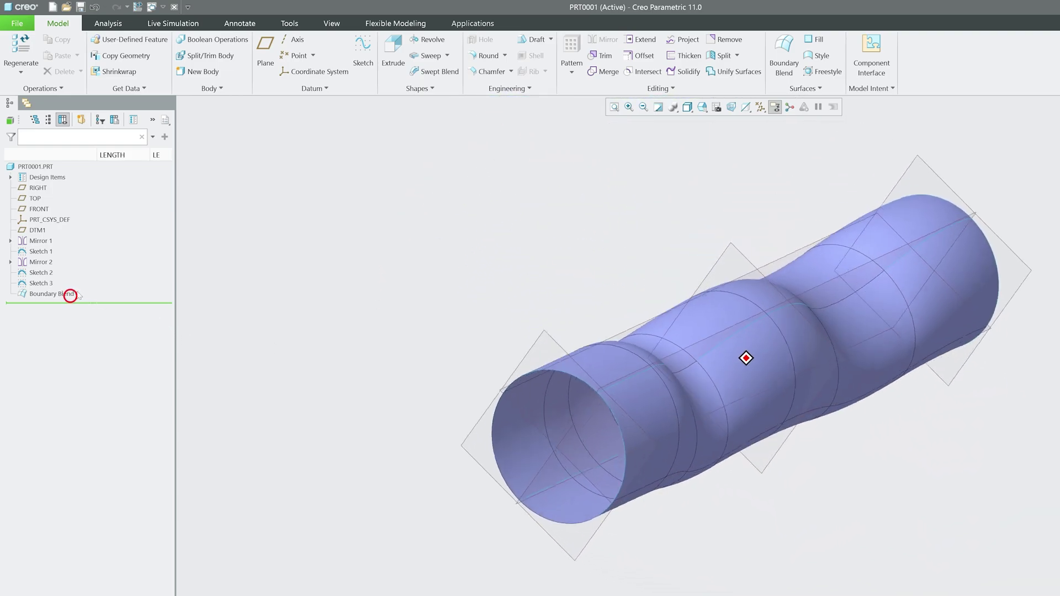
{"action": "left_click", "coordinate": [71, 293]}
{"action": "left_click", "coordinate": [78, 239]}
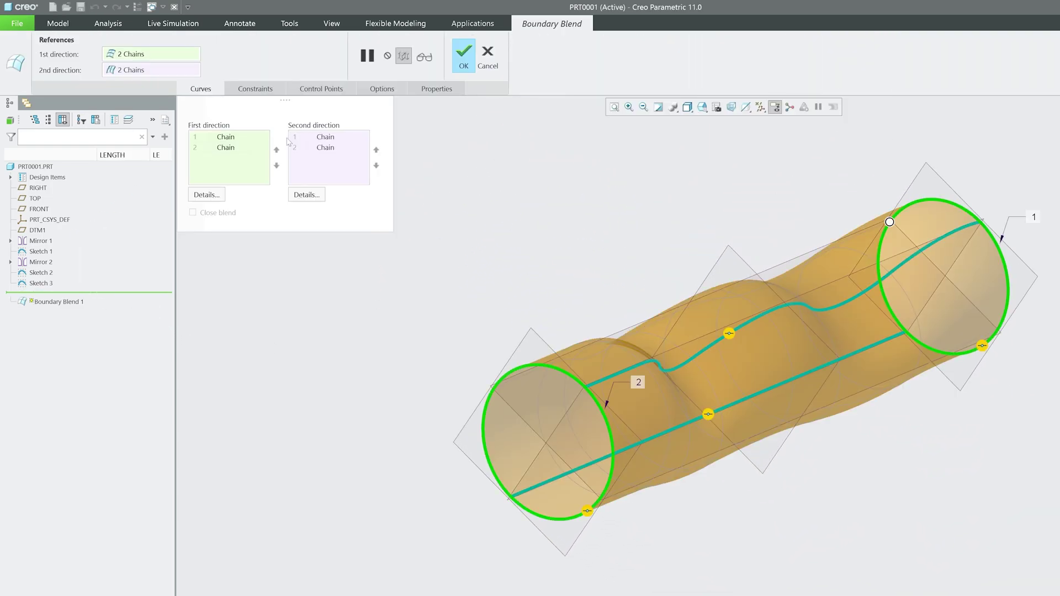
{"action": "left_click", "coordinate": [258, 90]}
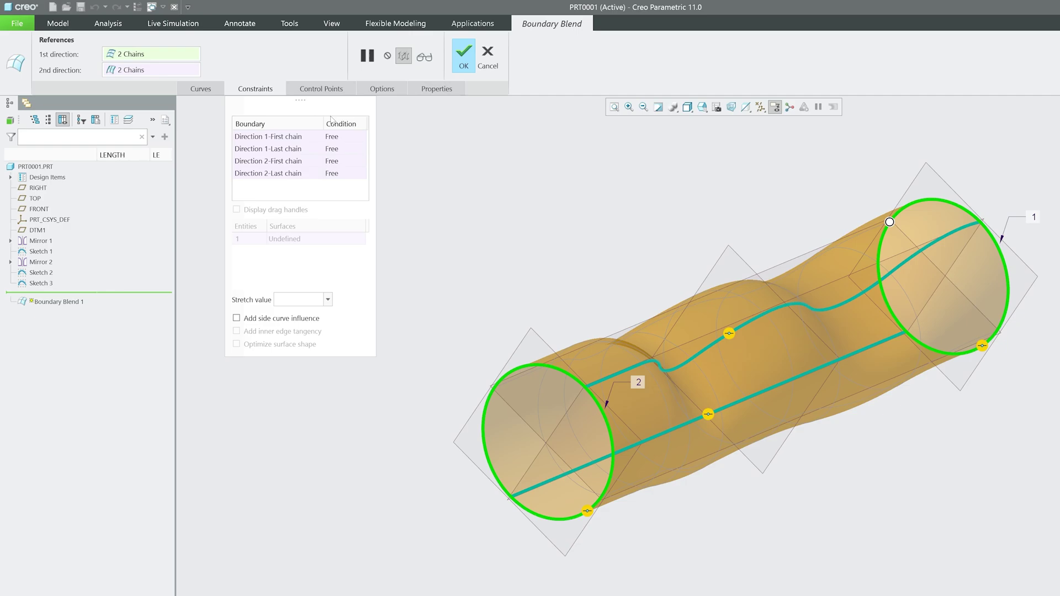
Select the Direction 1 first-chain row and open its Condition dropdown
{"action": "left_click", "coordinate": [353, 138]}
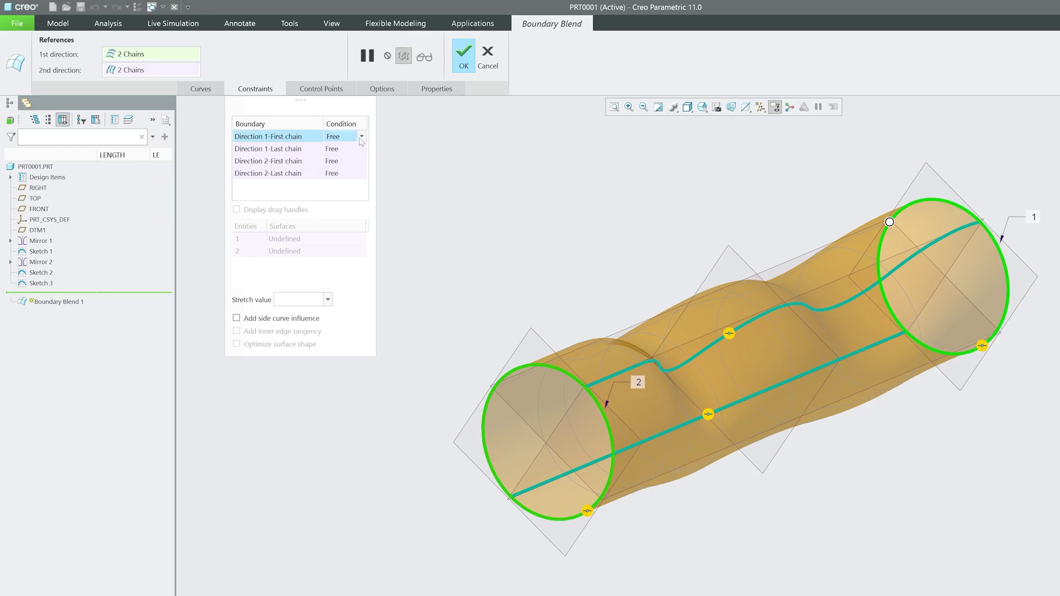
{"action": "middle_click_drag", "start_coordinate": [674, 265], "coordinate": [831, 249]}
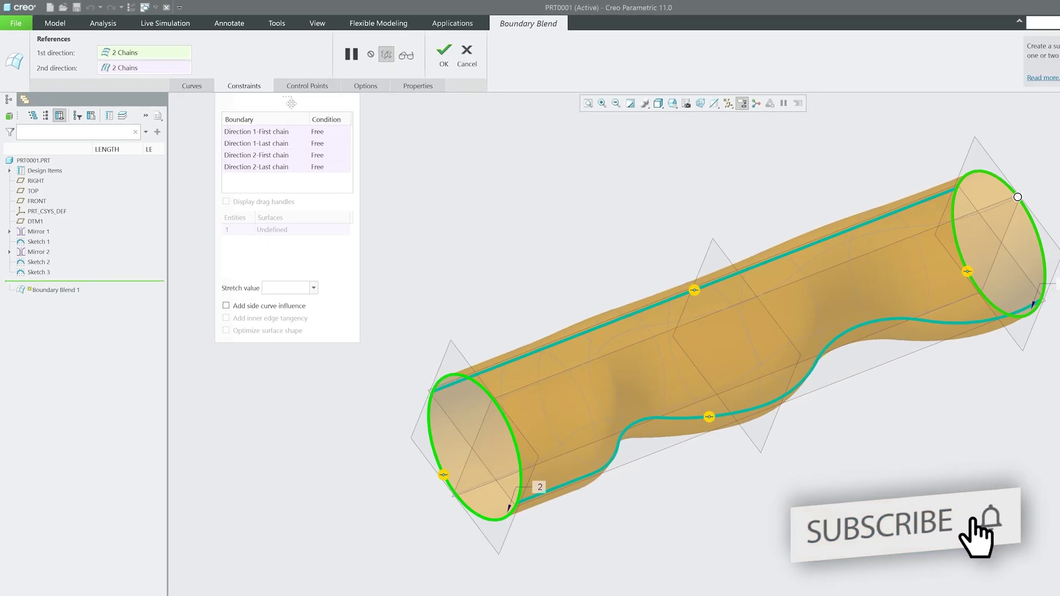
{"action": "left_click", "coordinate": [335, 135]}
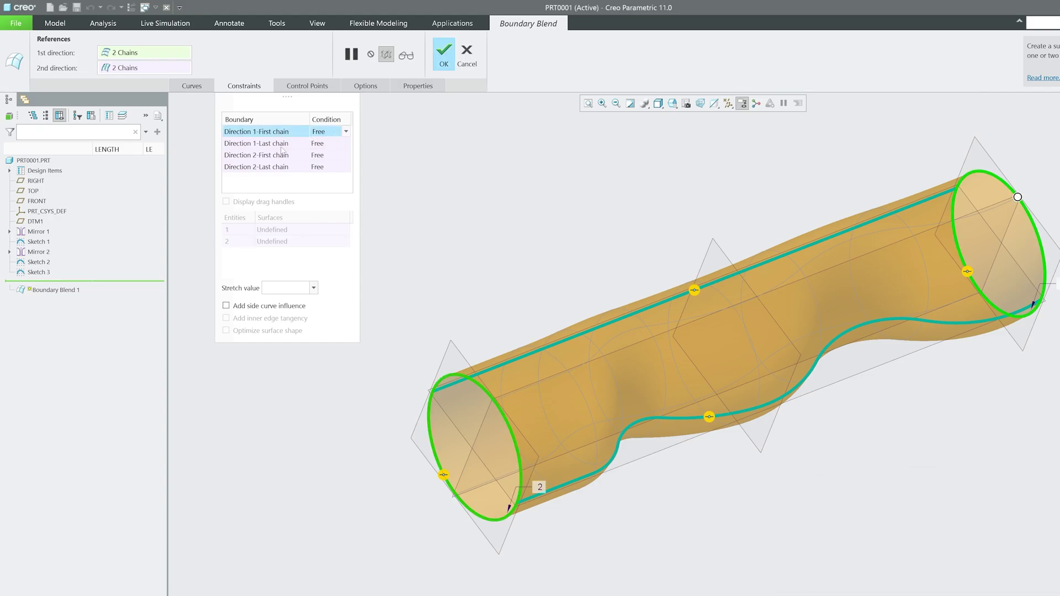
{"action": "left_click", "coordinate": [346, 133]}
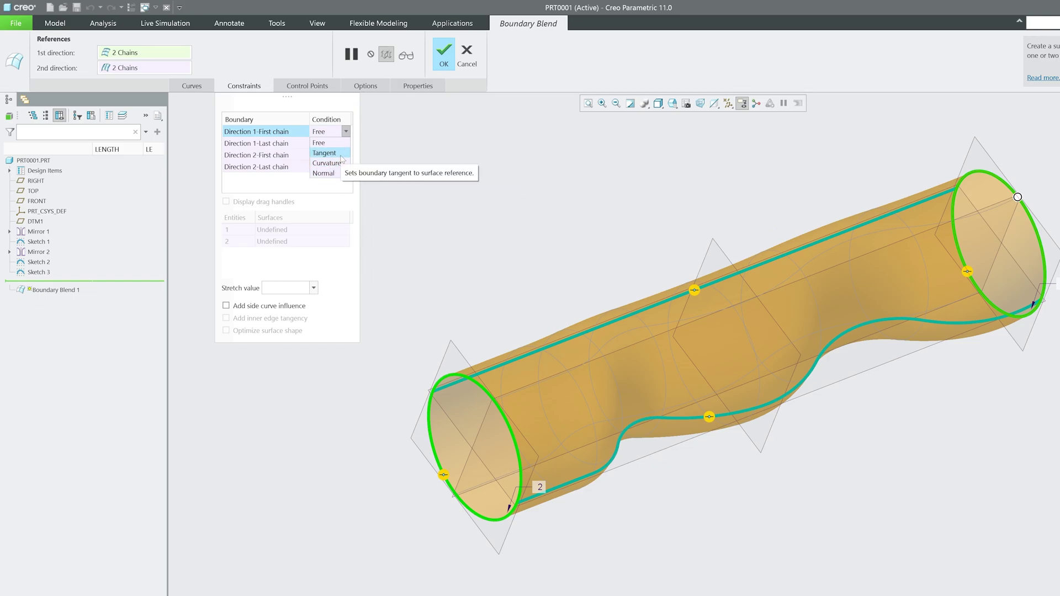
Try a Normal condition on the first chain, referencing datum plane DTM2
{"action": "left_click", "coordinate": [323, 173]}
{"action": "middle_click_drag", "start_coordinate": [387, 182], "coordinate": [1020, 391]}
{"action": "left_click", "coordinate": [1033, 409]}
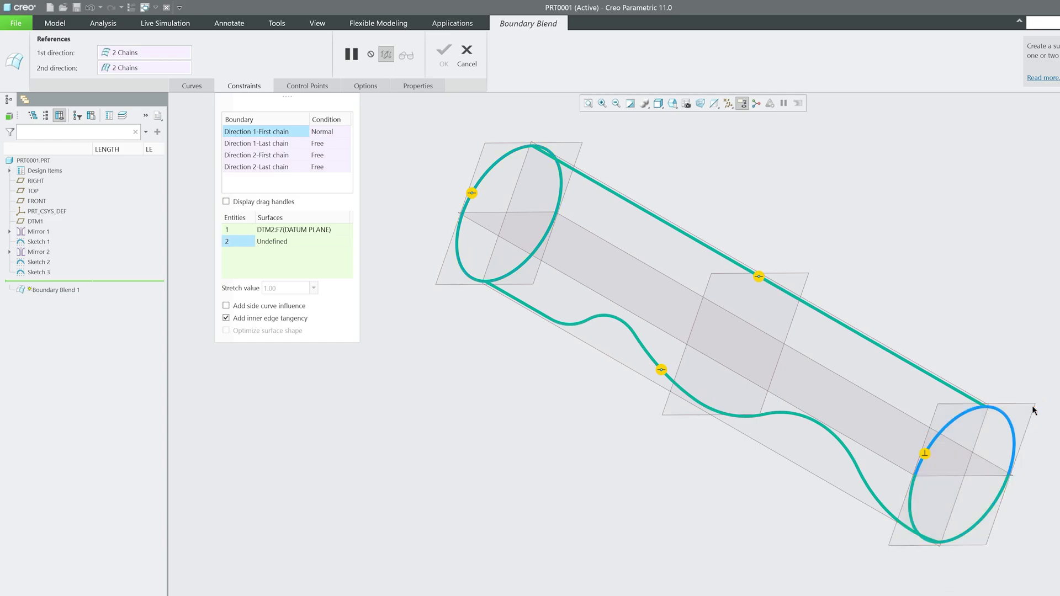
{"action": "middle_click_drag", "start_coordinate": [653, 204], "coordinate": [556, 235]}
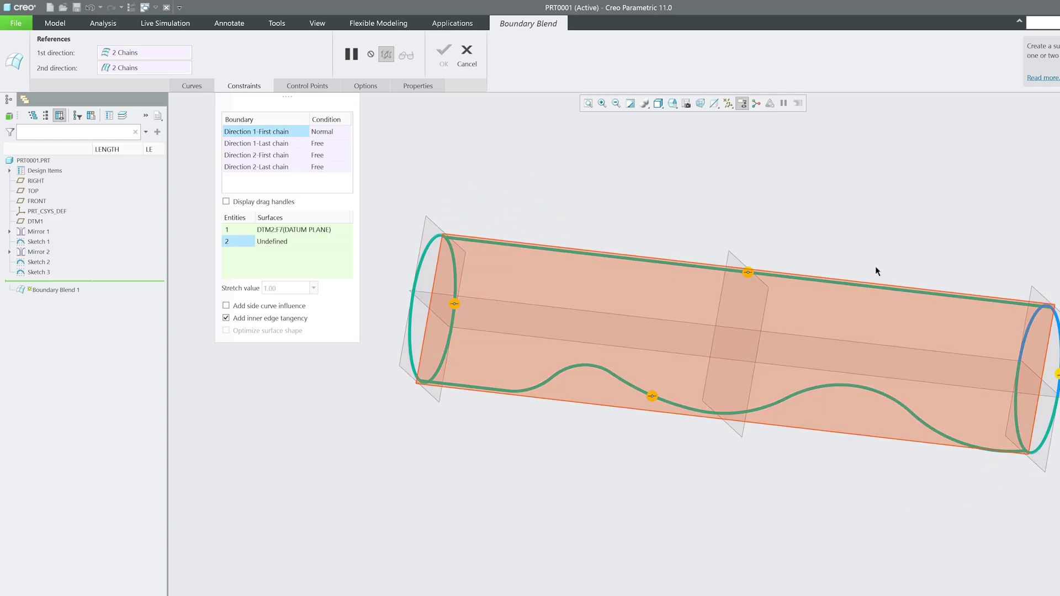
{"action": "middle_click_drag", "start_coordinate": [876, 267], "coordinate": [521, 174]}
Undo back to Free for the first chain and finish the boundary blend edit
{"action": "key", "text": "ctrl+z"}
{"action": "key", "text": "ctrl+z"}
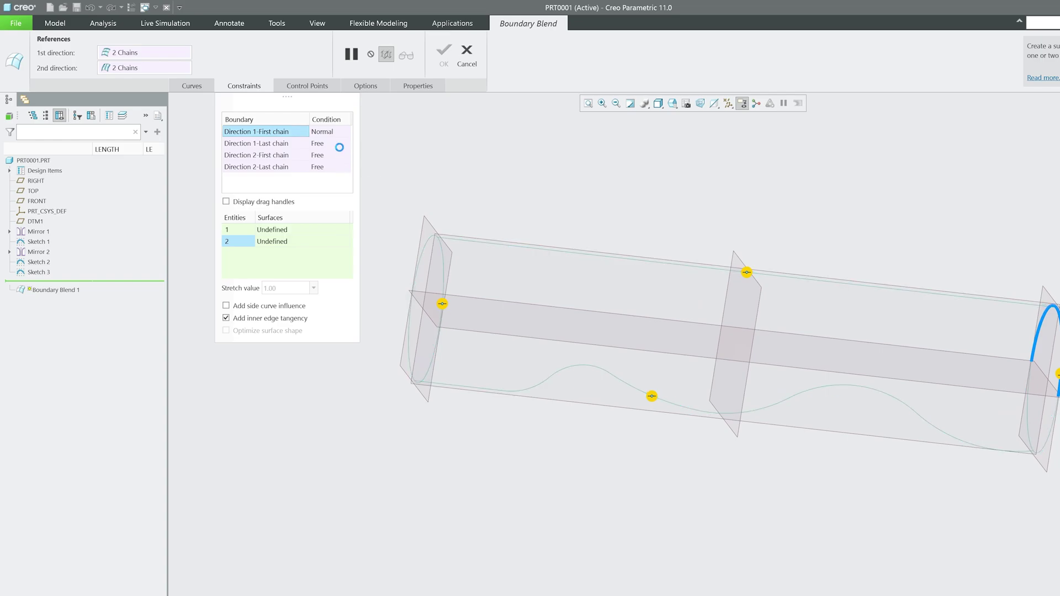
{"action": "left_click", "coordinate": [336, 129]}
{"action": "left_click", "coordinate": [341, 175]}
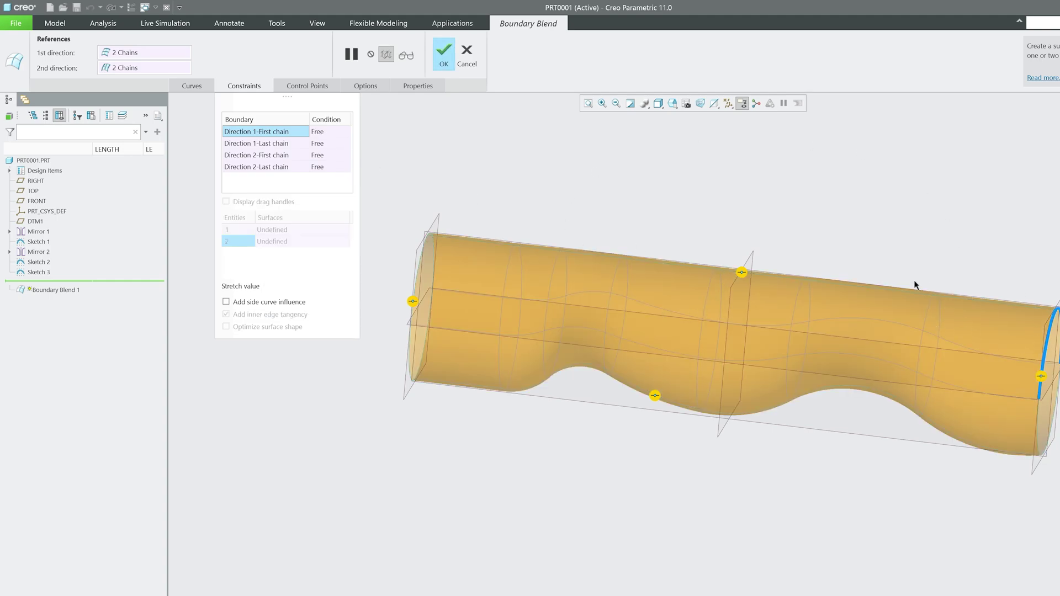
{"action": "middle_click_drag", "start_coordinate": [790, 302], "coordinate": [782, 288]}
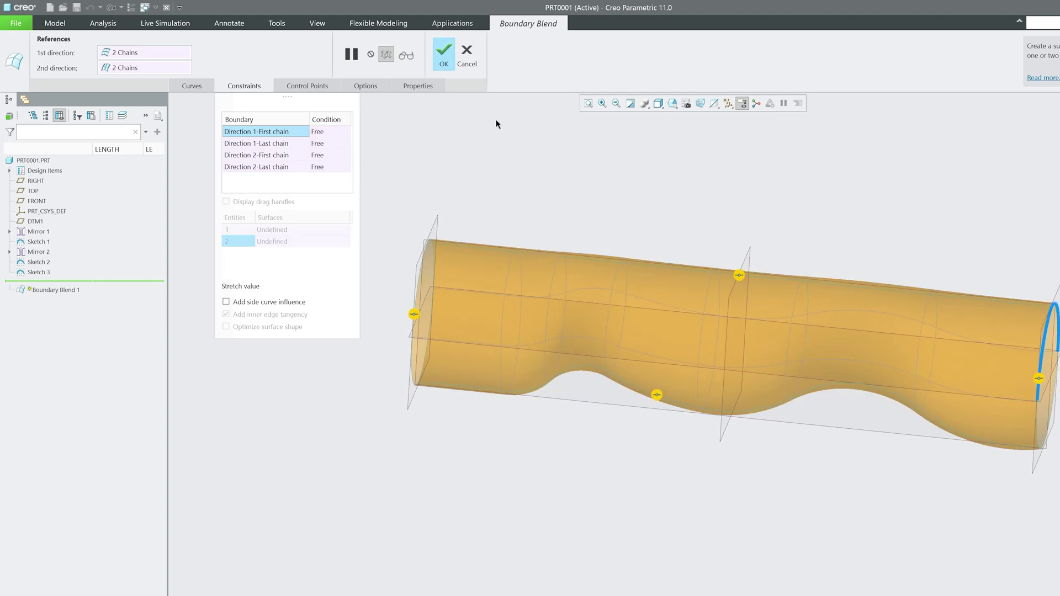
{"action": "left_click", "coordinate": [444, 62]}
{"action": "mouse_move", "coordinate": [631, 157]}
{"action": "middle_mouse_down"}
{"action": "mouse_move", "coordinate": [659, 175]}
{"action": "mouse_move", "coordinate": [834, 219]}
{"action": "mouse_move", "coordinate": [885, 208]}
{"action": "mouse_move", "coordinate": [836, 244]}
{"action": "middle_mouse_up"}
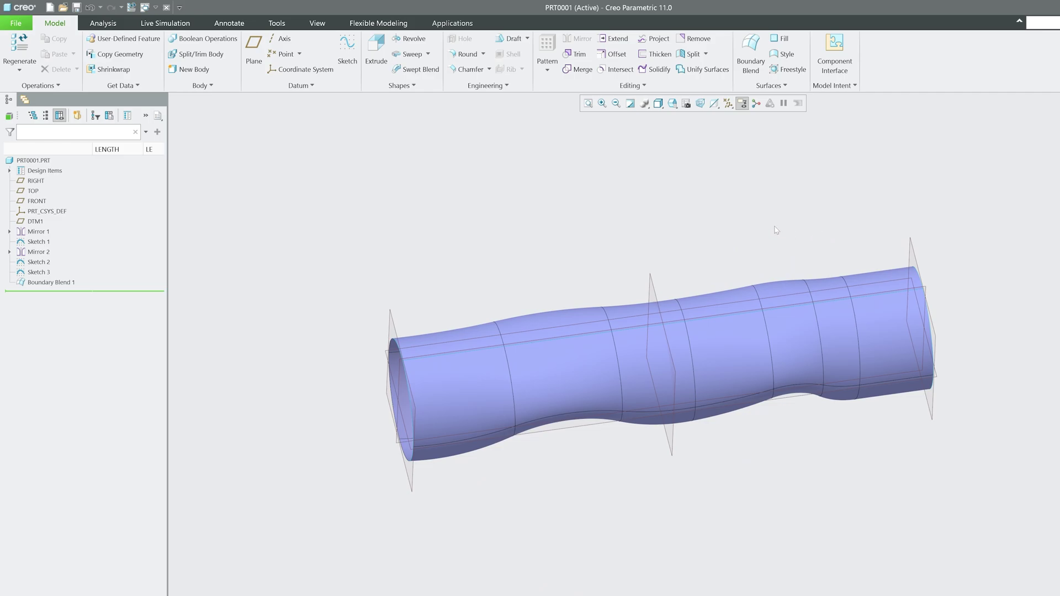
{"action": "mouse_move", "coordinate": [744, 231]}
{"action": "middle_mouse_down"}
{"action": "mouse_move", "coordinate": [732, 217]}
{"action": "mouse_move", "coordinate": [718, 232]}
{"action": "middle_mouse_up"}
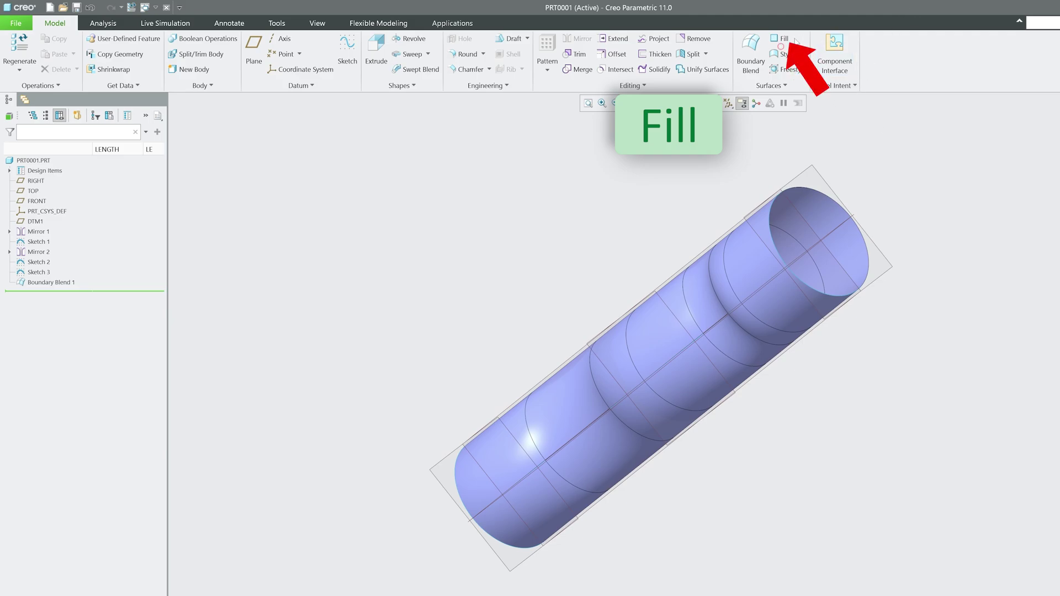
Cap the Sketch 1 end of the tube with a flat Fill surface
{"action": "left_click", "coordinate": [784, 38]}
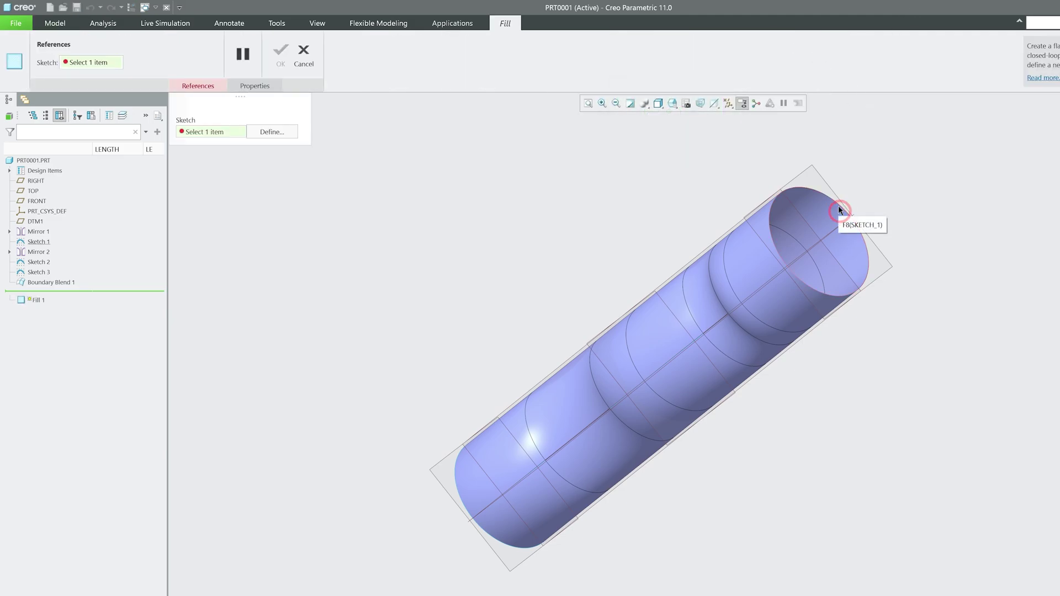
{"action": "left_click", "coordinate": [838, 210]}
{"action": "left_click", "coordinate": [280, 55]}
{"action": "mouse_move", "coordinate": [486, 206]}
{"action": "middle_mouse_down"}
{"action": "mouse_move", "coordinate": [571, 234]}
{"action": "mouse_move", "coordinate": [568, 261]}
{"action": "mouse_move", "coordinate": [514, 223]}
{"action": "middle_mouse_up"}
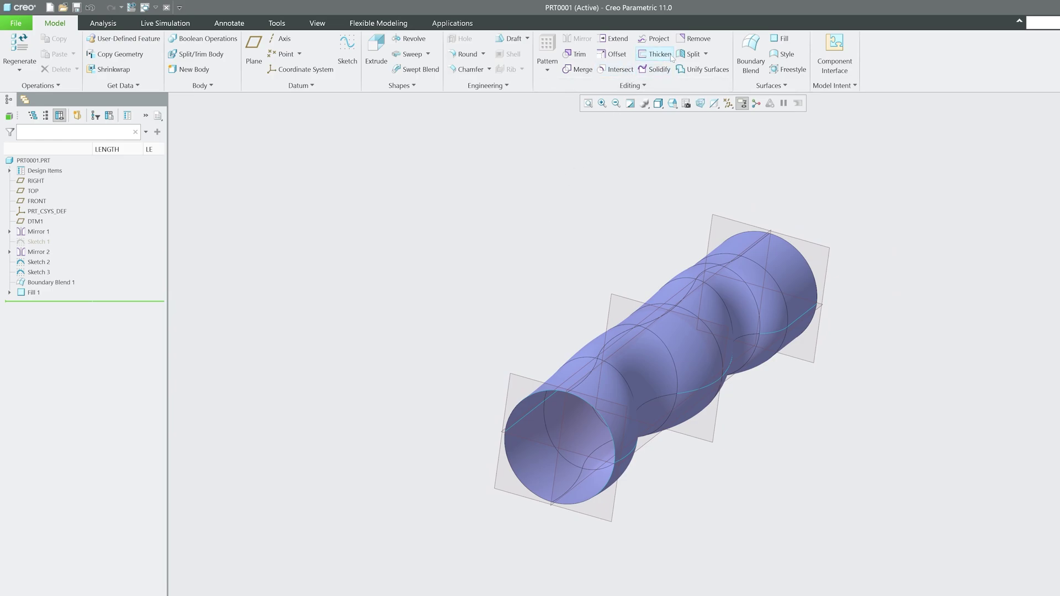
{"action": "key", "text": "ctrl+d"}
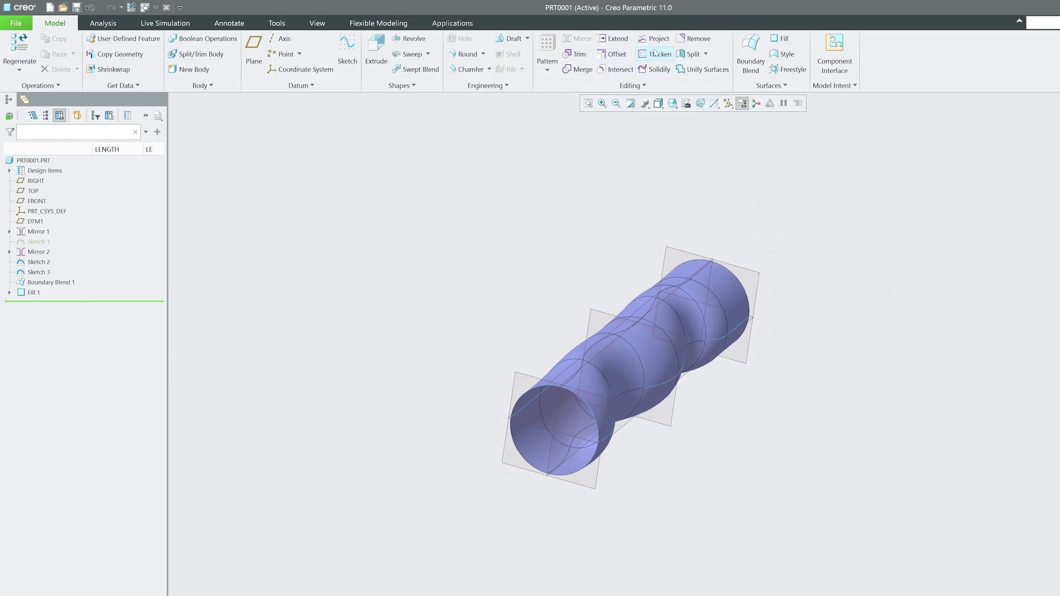
Start removing a surface from the quilt and pick the tube's end face
{"action": "left_click", "coordinate": [690, 44]}
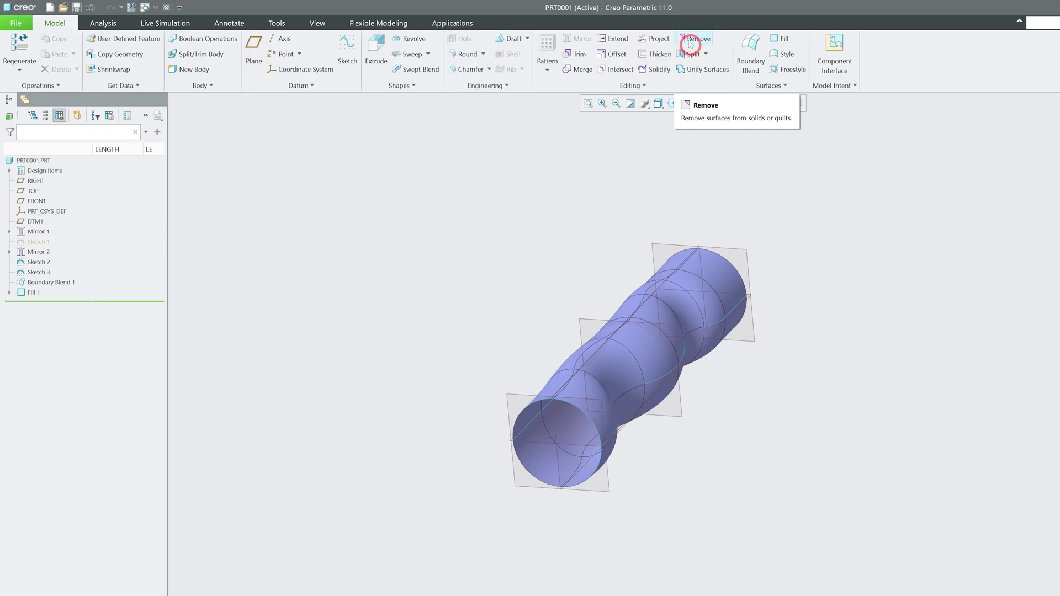
{"action": "left_click", "coordinate": [554, 464]}
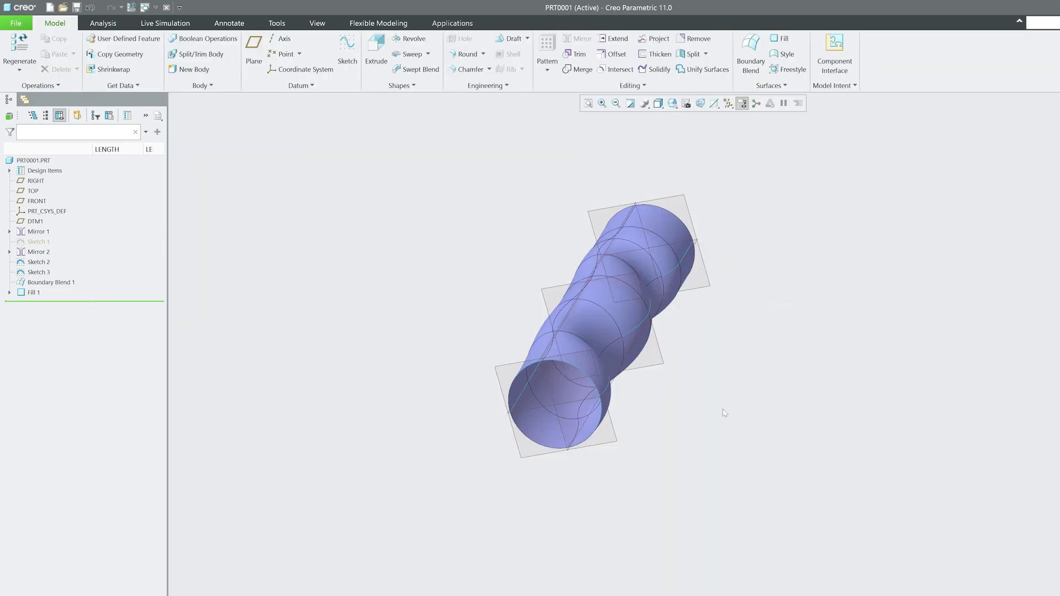
{"action": "middle_click_drag", "start_coordinate": [591, 409], "coordinate": [596, 428]}
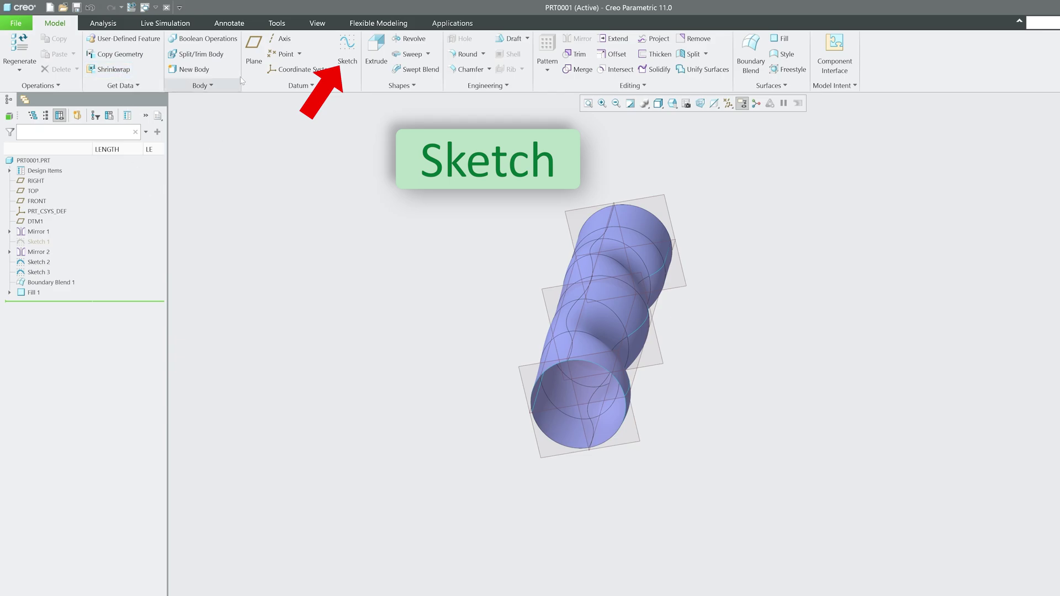
{"action": "left_click", "coordinate": [347, 51]}
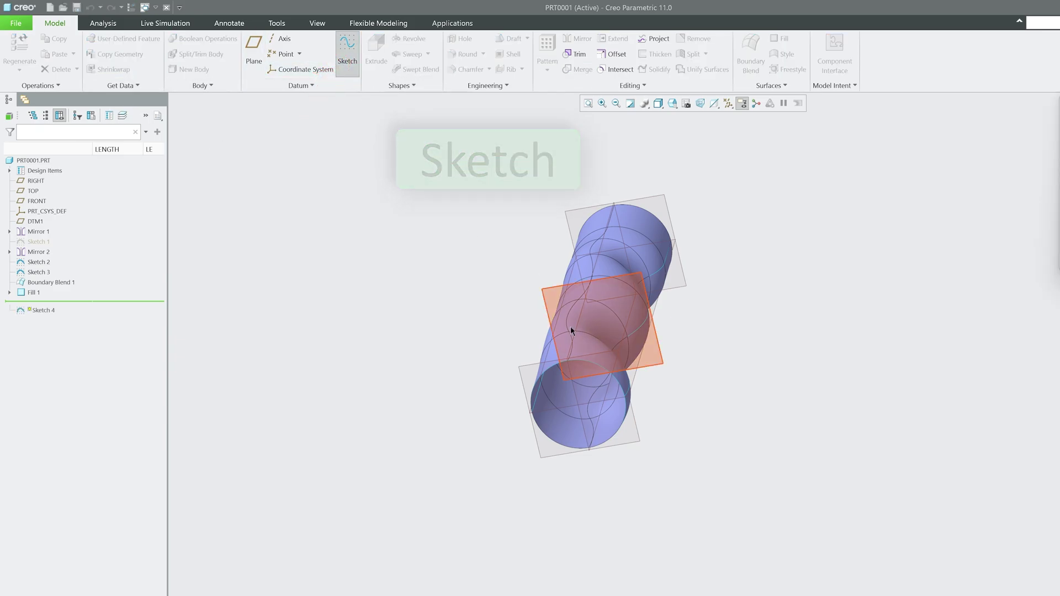
{"action": "left_click", "coordinate": [635, 439]}
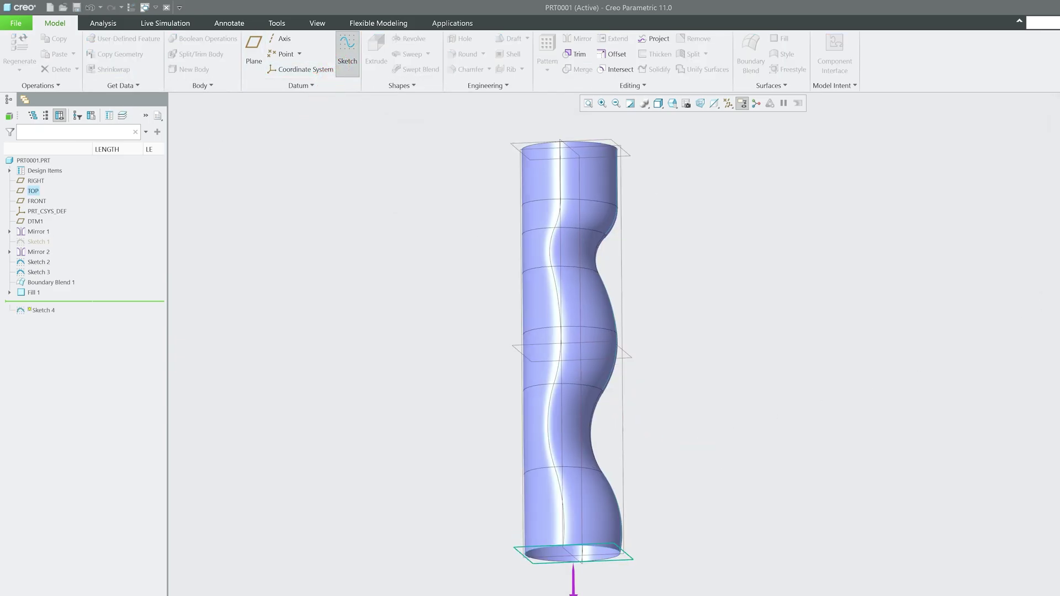
{"action": "middle_click_drag", "start_coordinate": [606, 367], "coordinate": [700, 366]}
{"action": "scroll", "coordinate": [700, 366], "scroll_direction": "down", "scroll_amount": 3}
{"action": "left_click", "coordinate": [437, 70]}
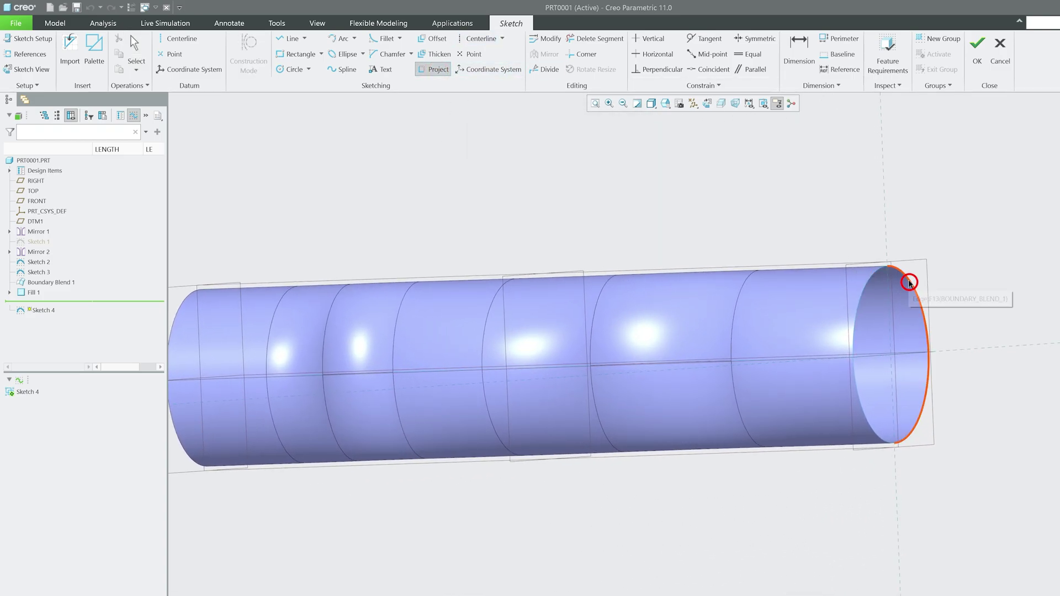
{"action": "left_click", "coordinate": [881, 279]}
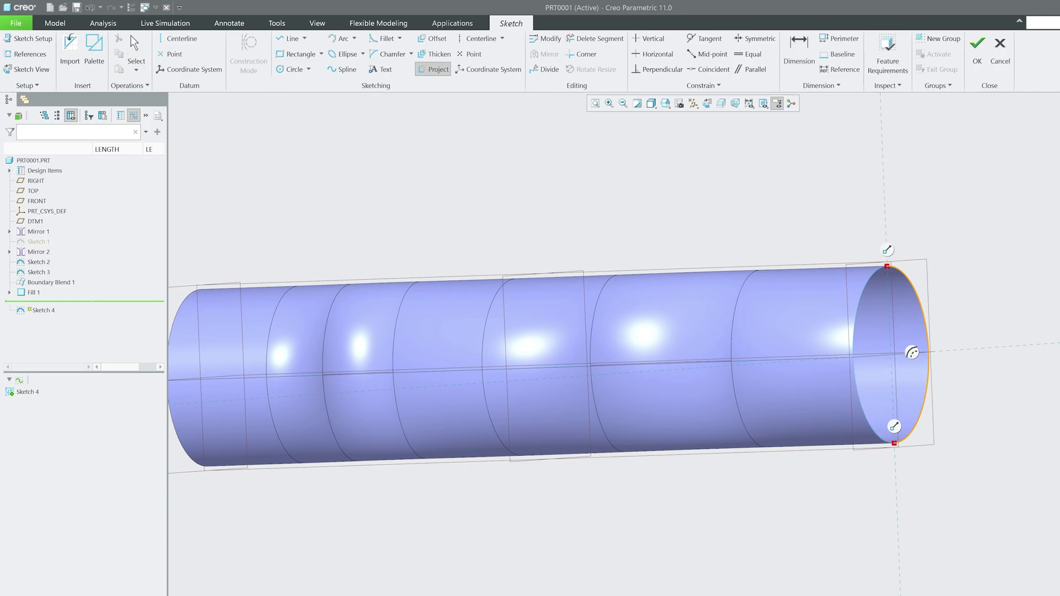
{"action": "key", "text": "Escape"}
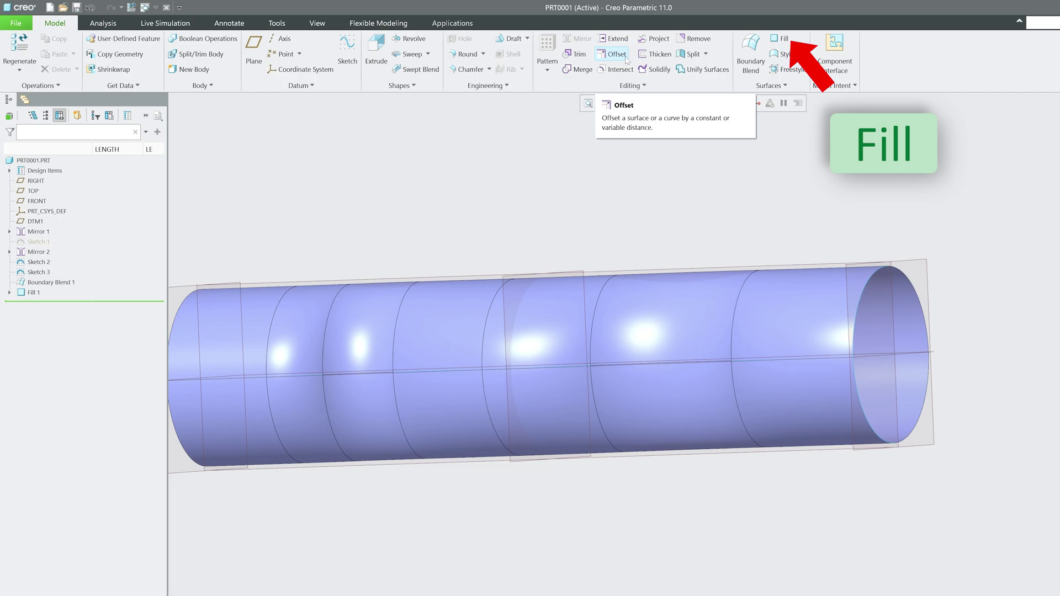
Create Fill 2 by projecting the far end's whole circular intent edge into the fill sketch
{"action": "left_click", "coordinate": [810, 40]}
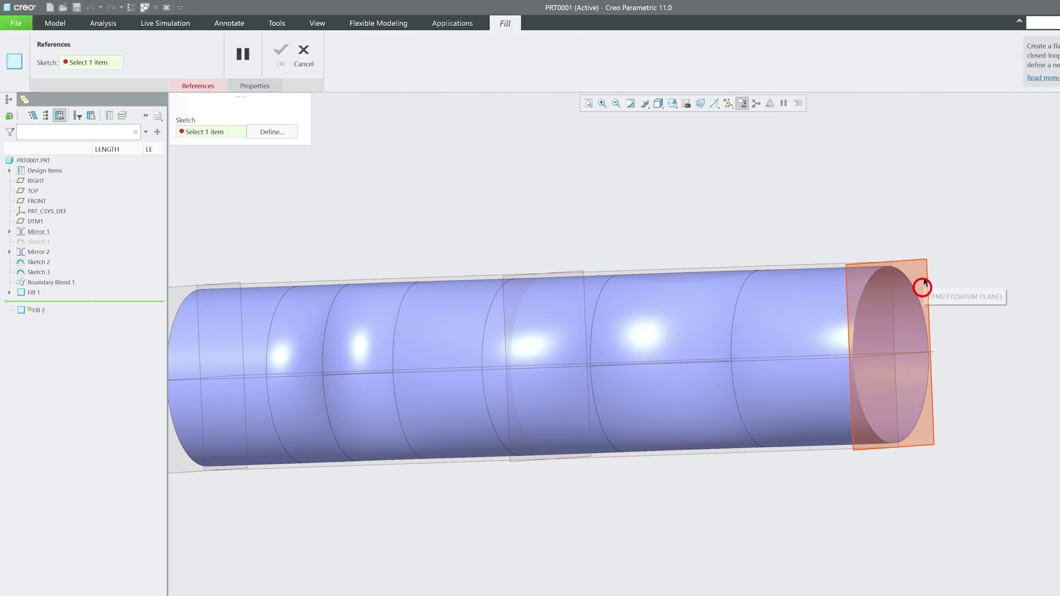
{"action": "mouse_move", "coordinate": [923, 289]}
{"action": "middle_mouse_down"}
{"action": "mouse_move", "coordinate": [923, 279]}
{"action": "mouse_move", "coordinate": [703, 215]}
{"action": "mouse_move", "coordinate": [626, 220]}
{"action": "mouse_move", "coordinate": [727, 289]}
{"action": "mouse_move", "coordinate": [748, 327]}
{"action": "mouse_move", "coordinate": [736, 333]}
{"action": "middle_mouse_up"}
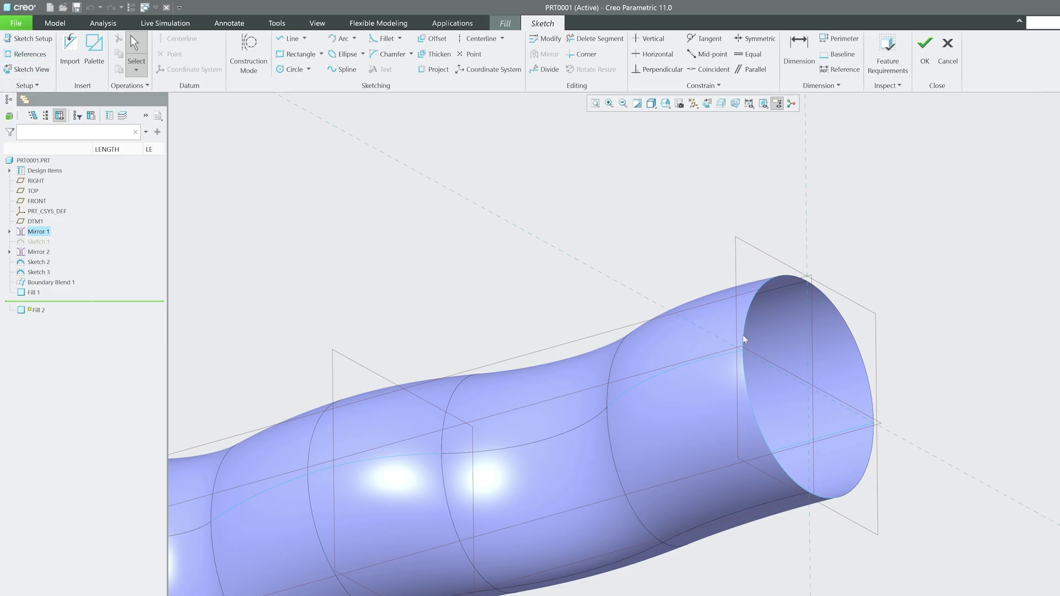
{"action": "left_click", "coordinate": [433, 69]}
{"action": "right_click", "coordinate": [835, 316]}
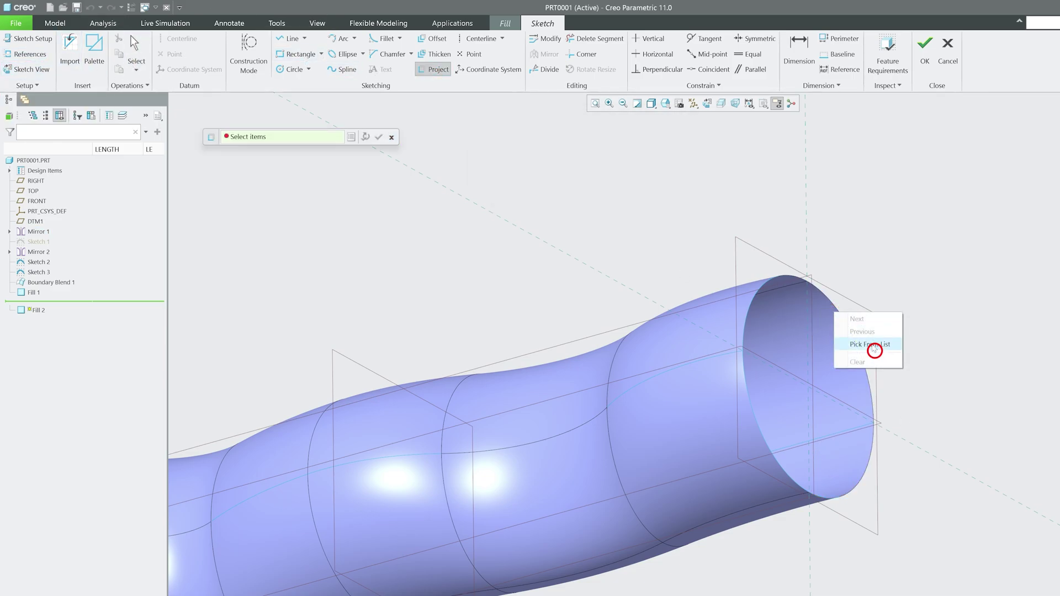
{"action": "left_click", "coordinate": [870, 344]}
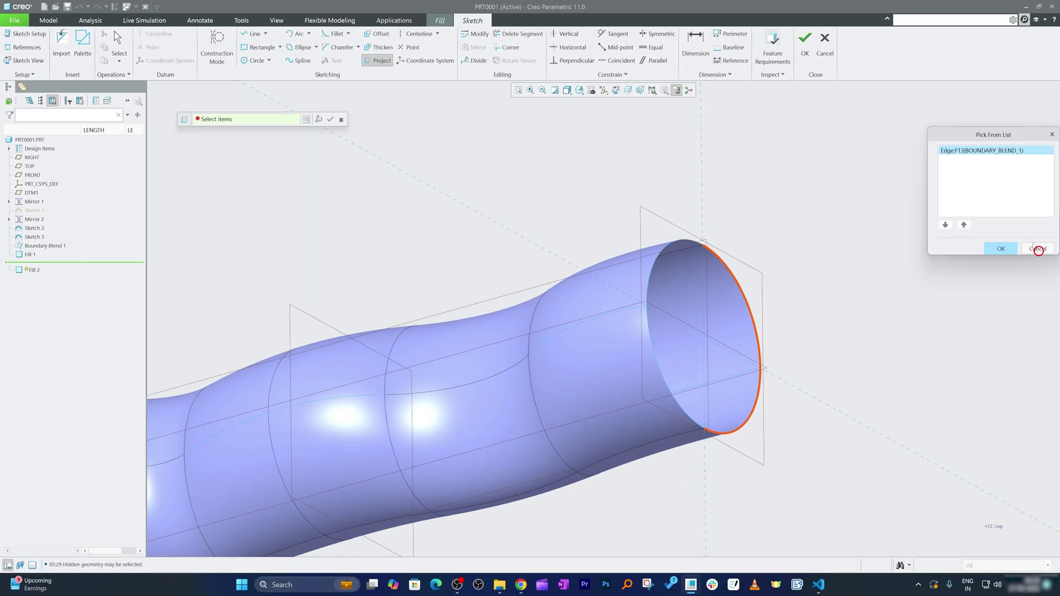
{"action": "left_click", "coordinate": [1039, 250]}
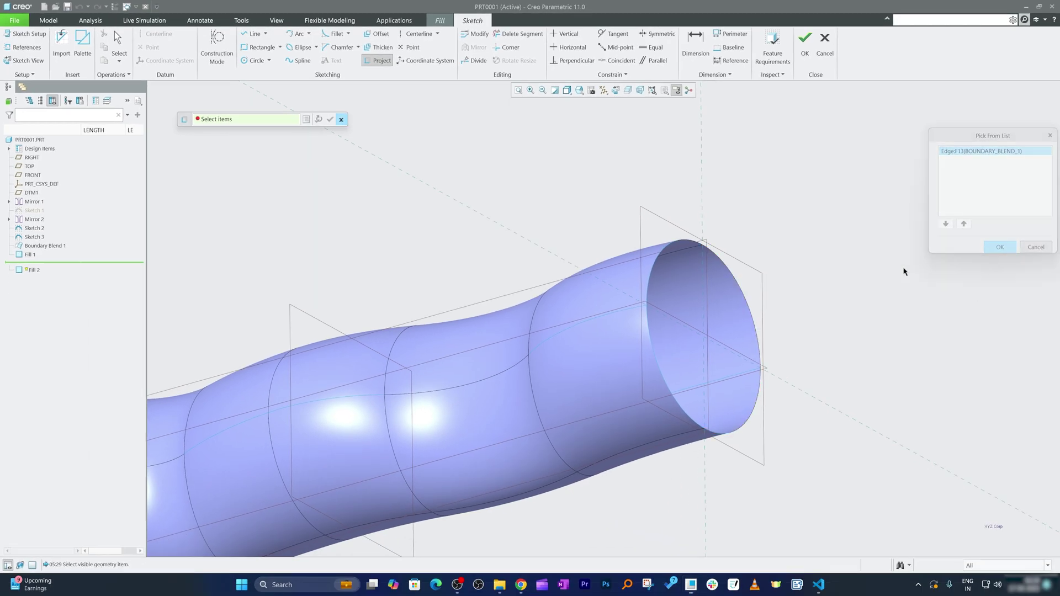
{"action": "right_click", "coordinate": [686, 241]}
{"action": "left_click", "coordinate": [711, 270]}
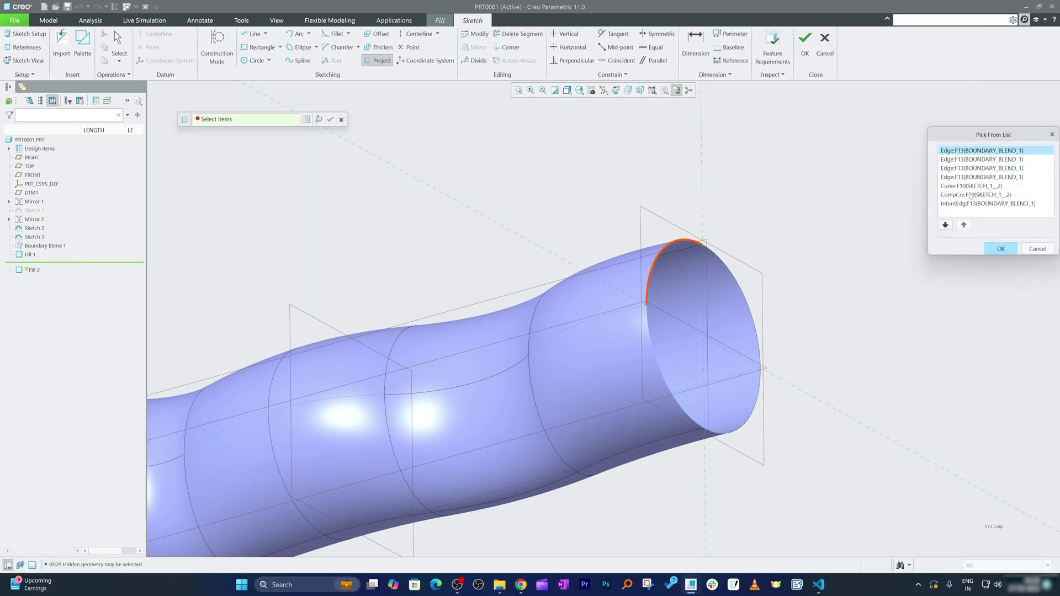
{"action": "left_click", "coordinate": [983, 205]}
{"action": "left_click", "coordinate": [1001, 249]}
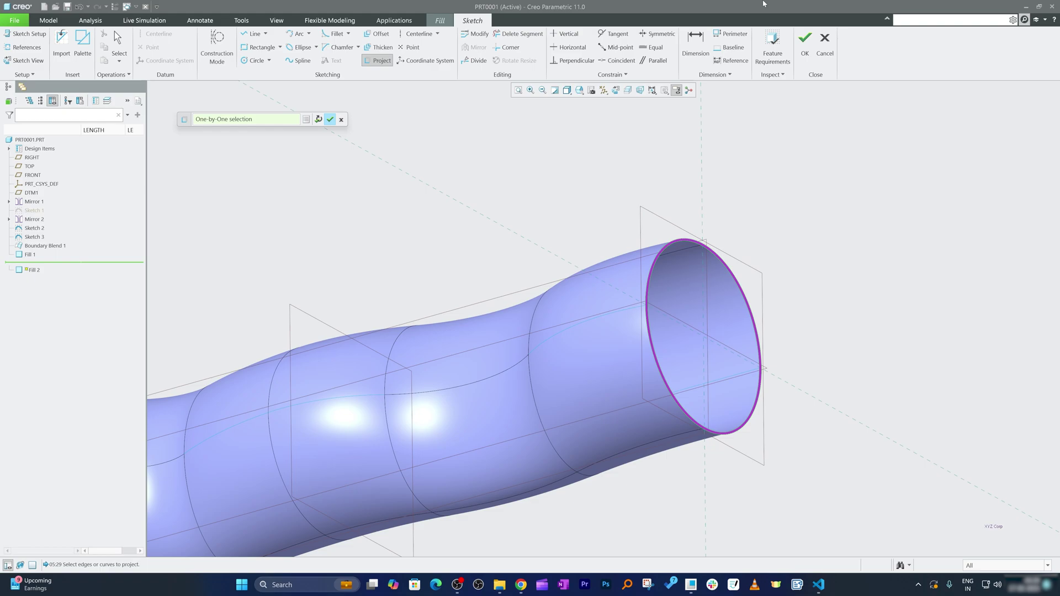
{"action": "left_click", "coordinate": [330, 119]}
{"action": "left_click", "coordinate": [806, 44]}
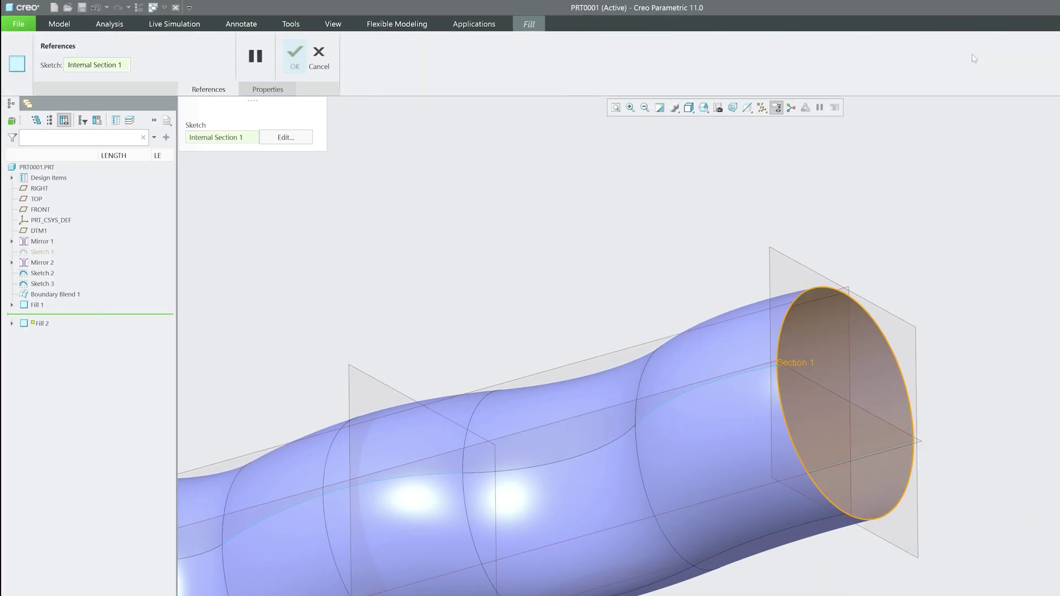
{"action": "left_click", "coordinate": [295, 55]}
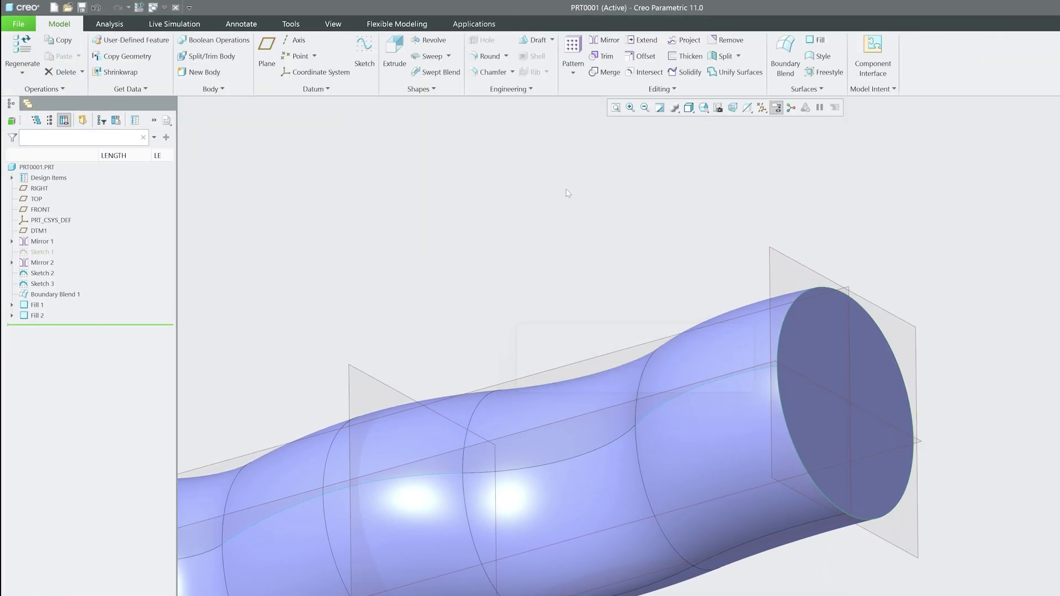
{"action": "scroll", "coordinate": [833, 388], "scroll_direction": "up", "scroll_amount": 3}
{"action": "left_click", "coordinate": [838, 255]}
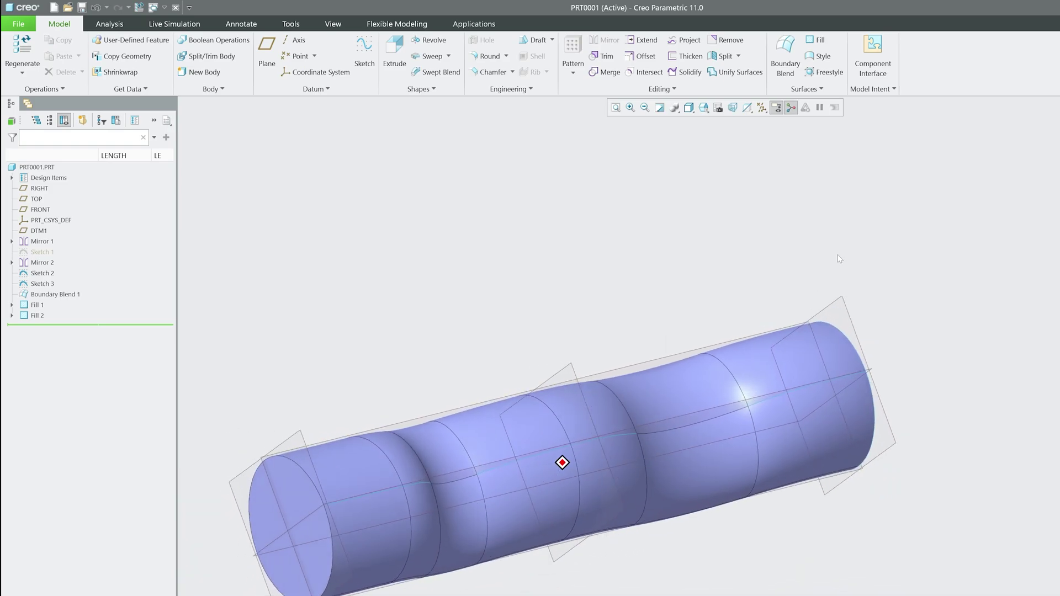
{"action": "middle_click_drag", "start_coordinate": [561, 461], "coordinate": [783, 232]}
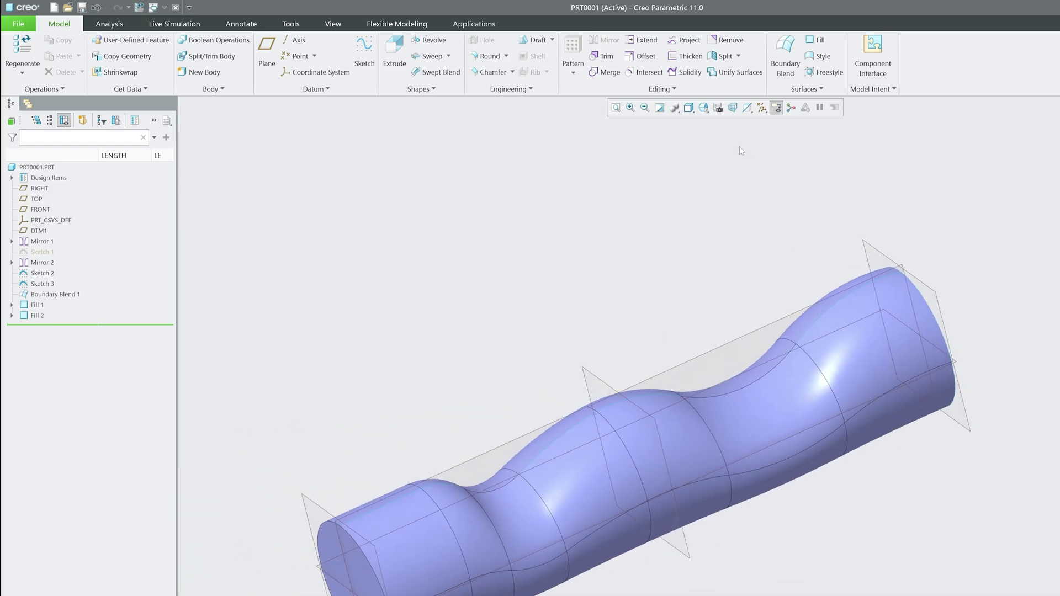
{"action": "left_click", "coordinate": [685, 72]}
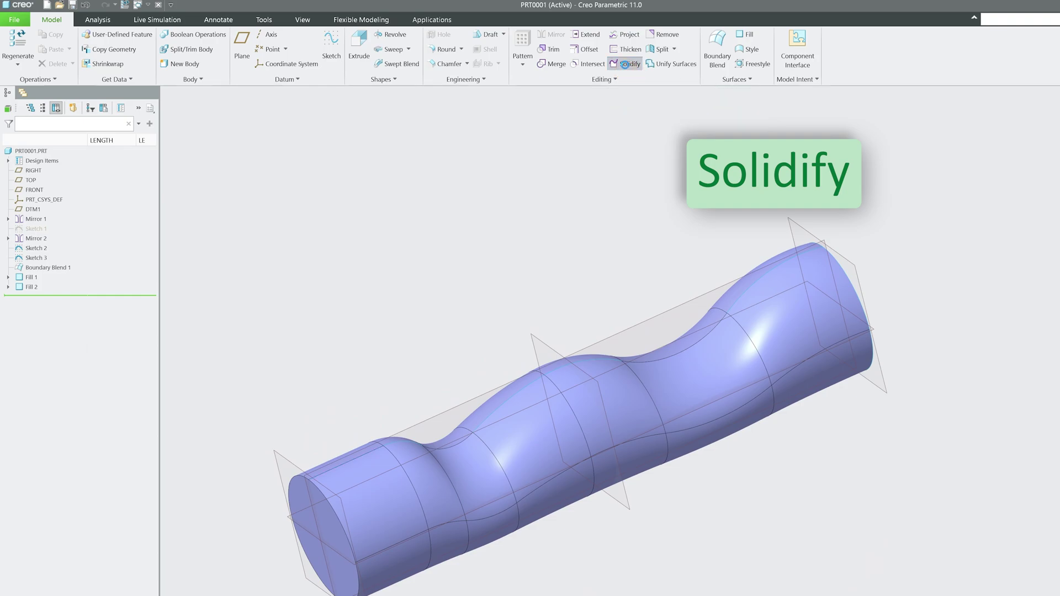
{"action": "left_click", "coordinate": [625, 412]}
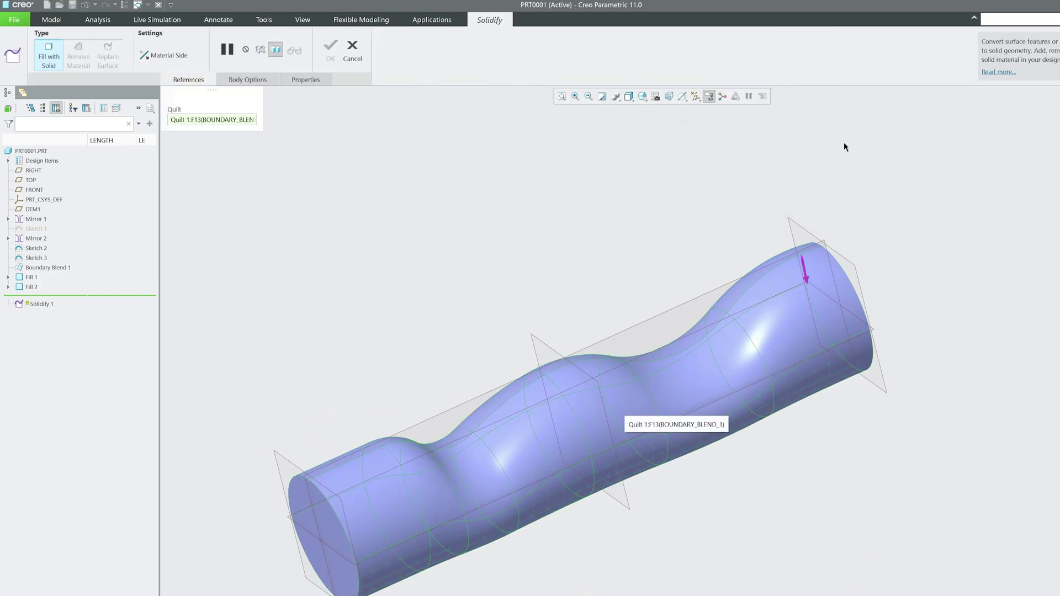
{"action": "left_click", "coordinate": [356, 56]}
{"action": "left_click", "coordinate": [583, 337]}
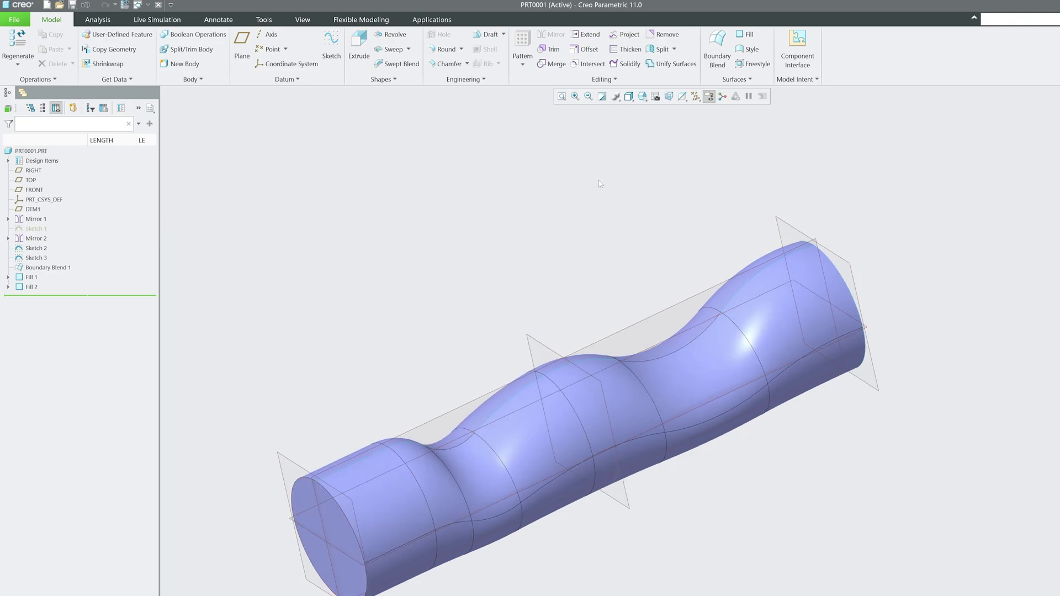
Merge the Boundary Blend, Fill 1 and Fill 2 quilts into Merge 1
{"action": "left_click", "coordinate": [554, 65]}
{"action": "left_click", "coordinate": [383, 528]}
{"action": "left_click", "coordinate": [738, 352], "text": "ctrl"}
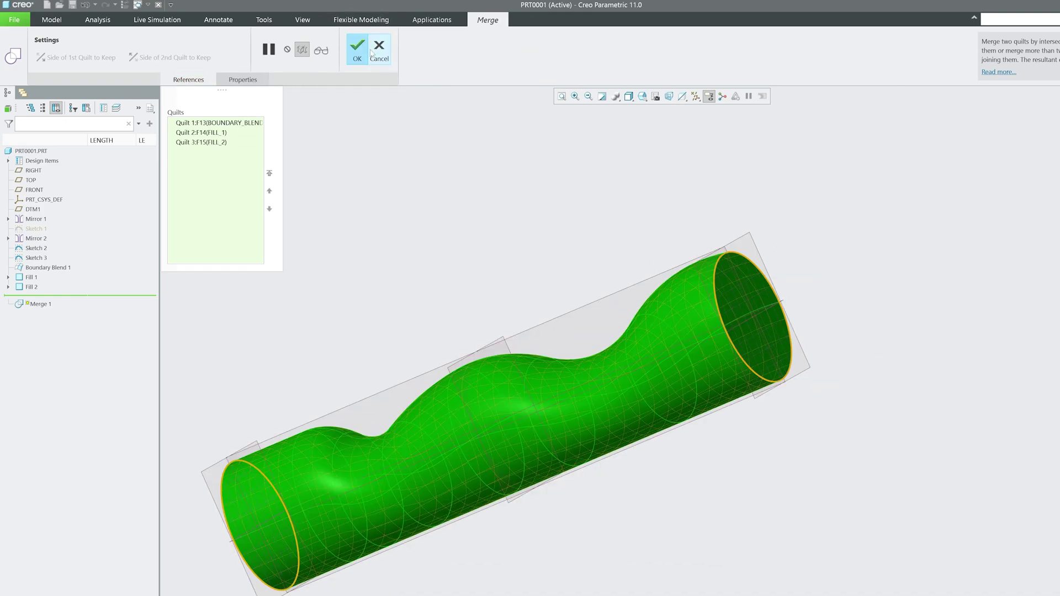
{"action": "left_click", "coordinate": [359, 59]}
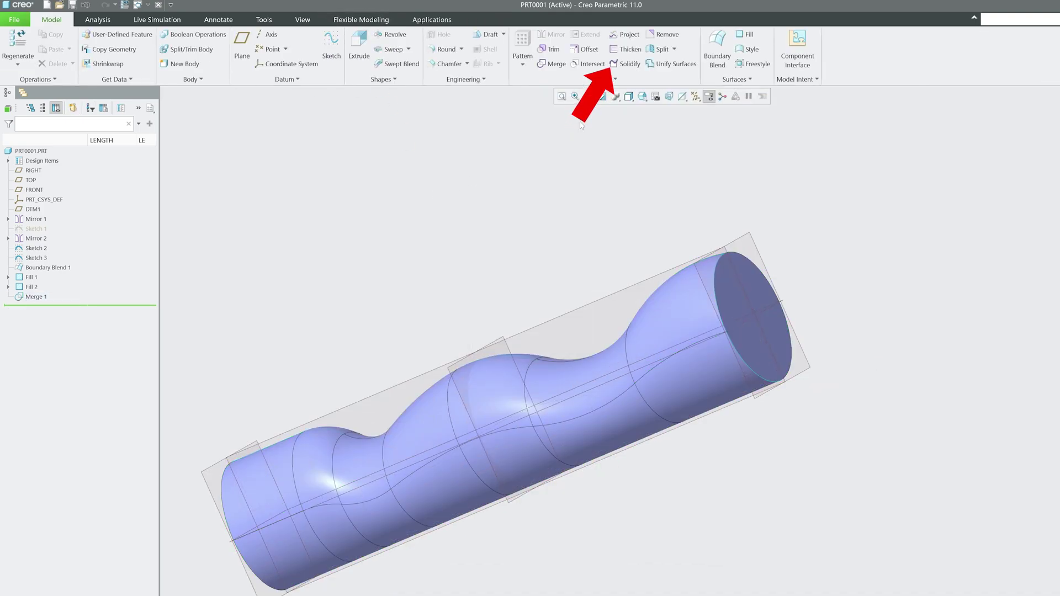
Solidify the merged quilt into a solid part, redoing it after an undo
{"action": "left_click", "coordinate": [626, 65]}
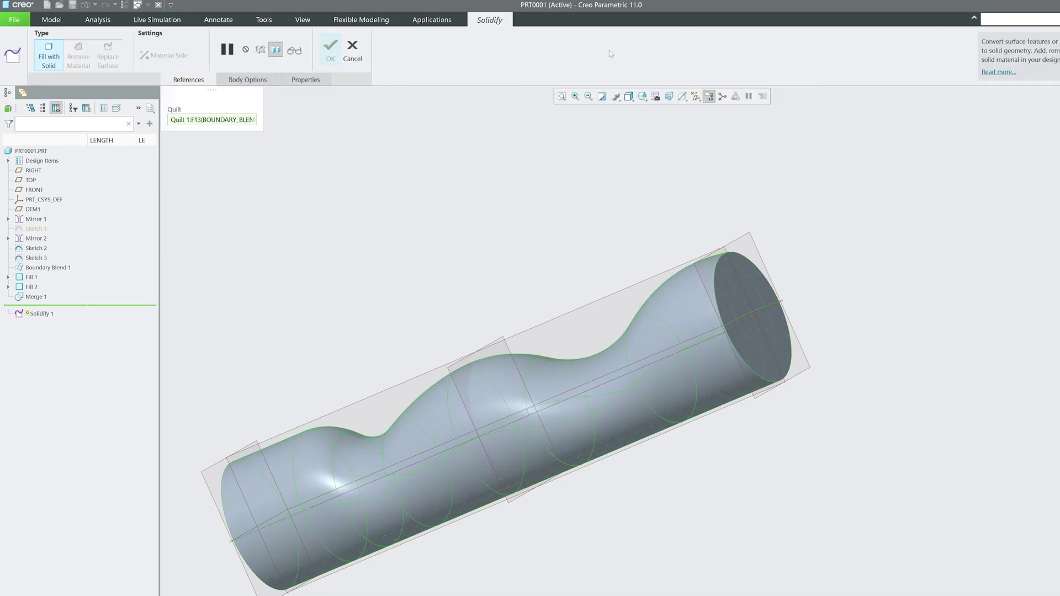
{"action": "middle_click", "coordinate": [509, 235]}
{"action": "key", "text": "ctrl+z"}
{"action": "key", "text": "ctrl+z"}
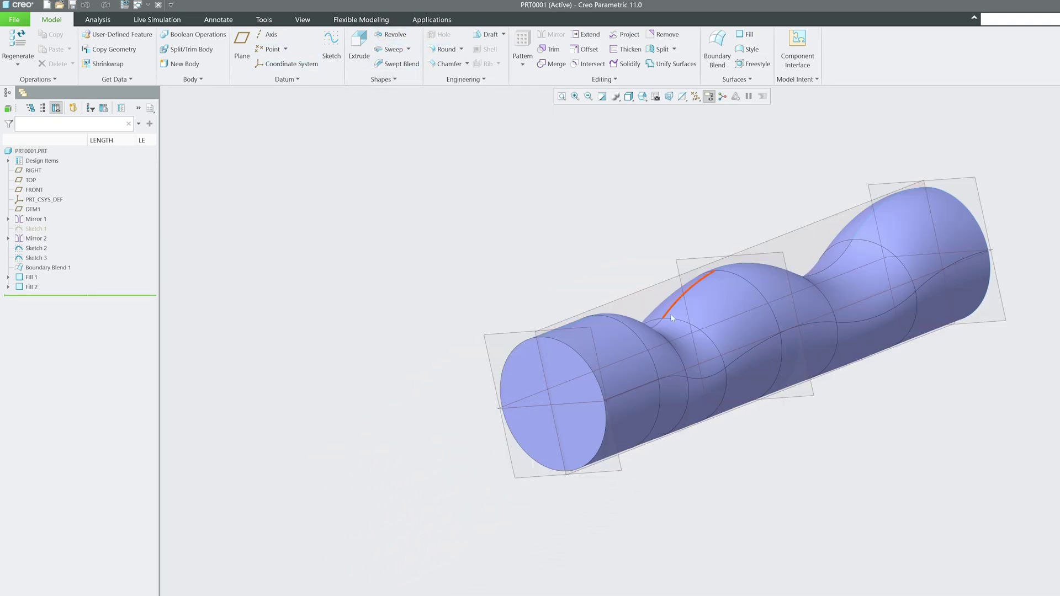
{"action": "left_click", "coordinate": [724, 321]}
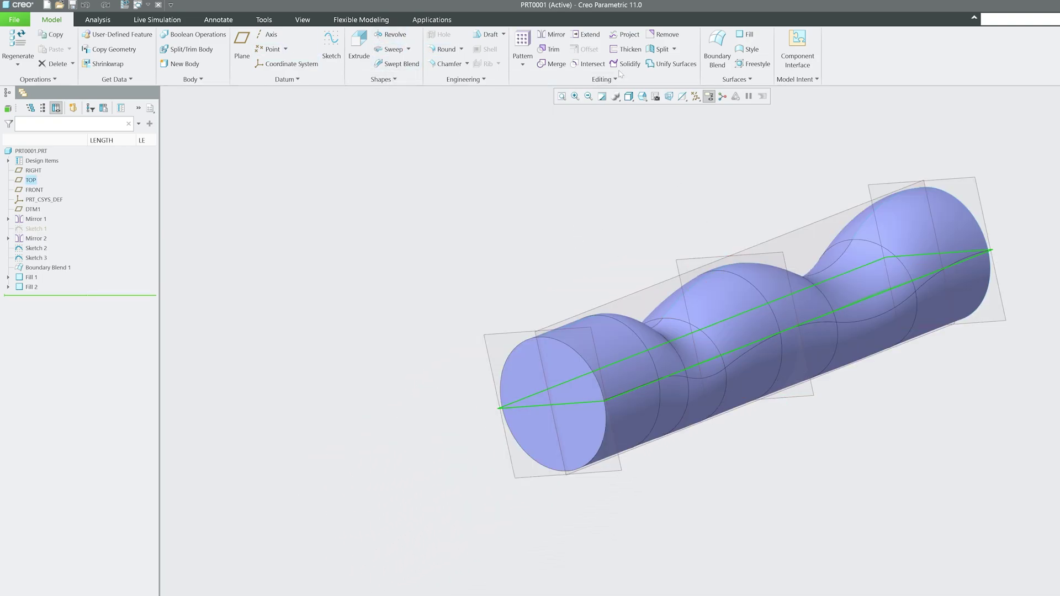
{"action": "left_click", "coordinate": [607, 337]}
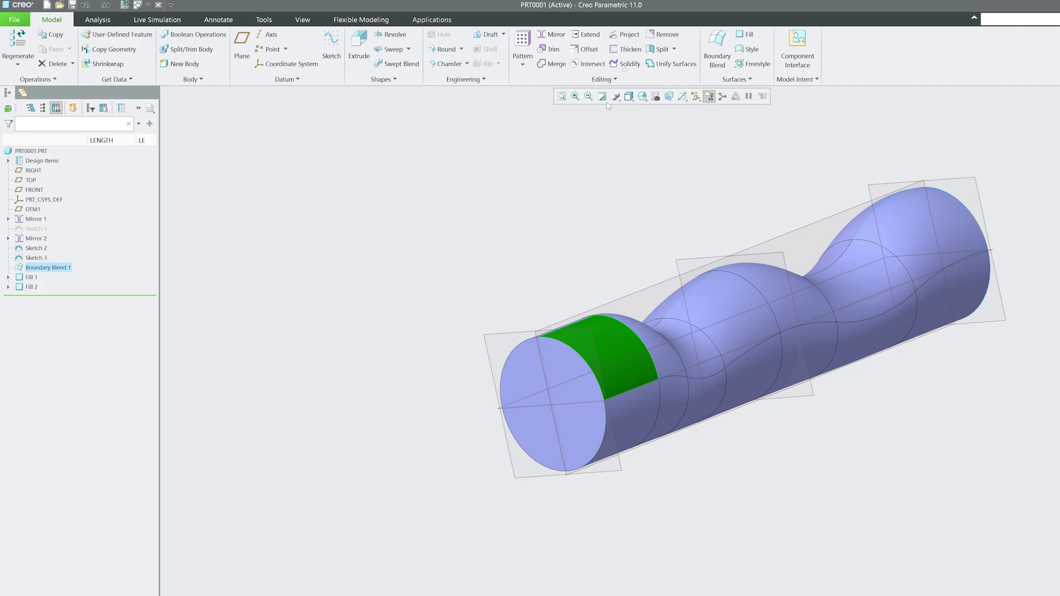
{"action": "left_click", "coordinate": [625, 64]}
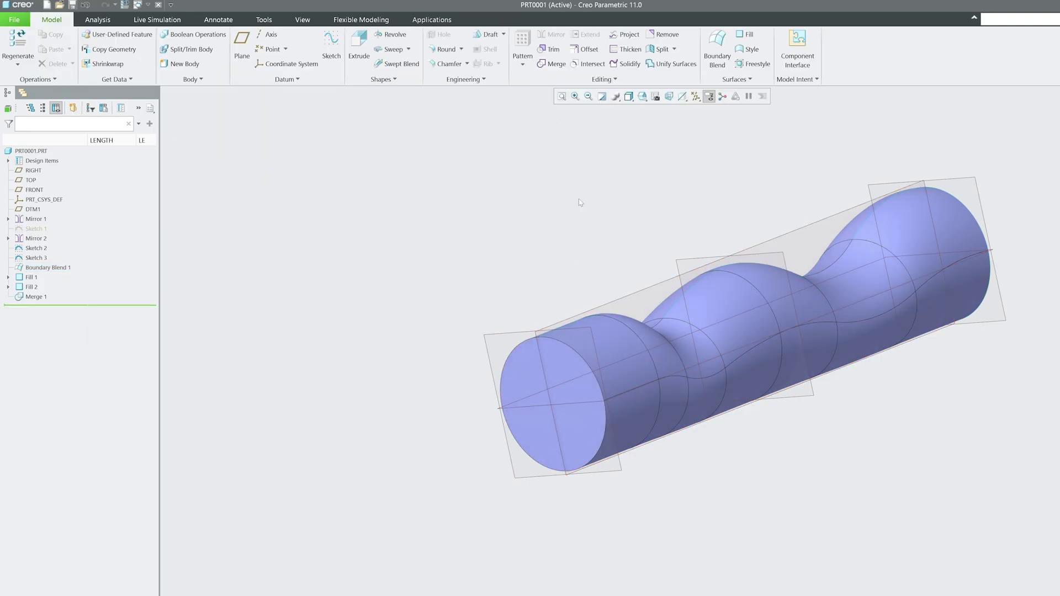
{"action": "left_click", "coordinate": [625, 64]}
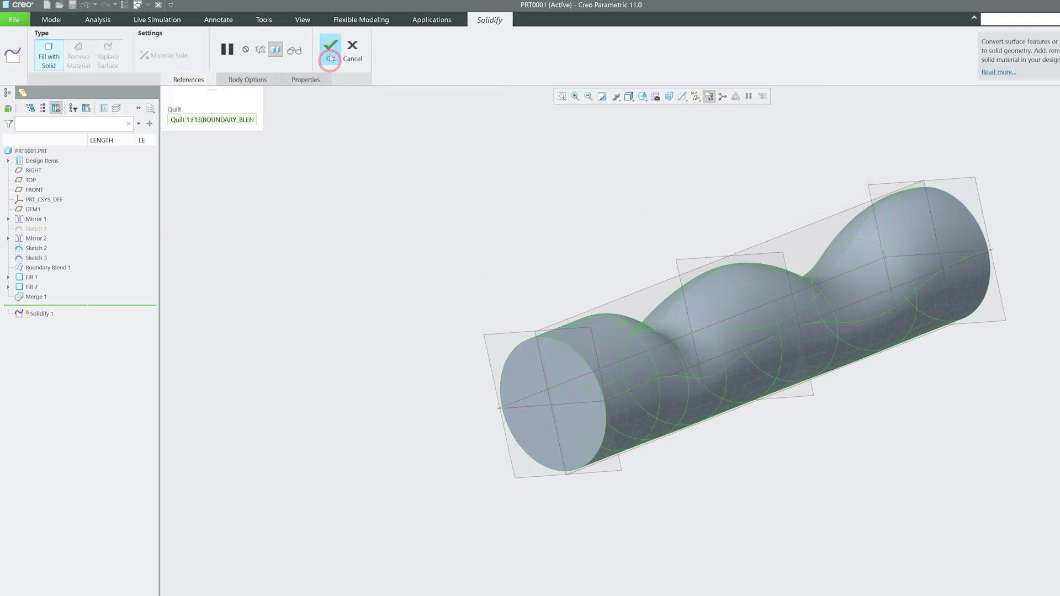
{"action": "left_click", "coordinate": [330, 58]}
{"action": "middle_click_drag", "start_coordinate": [474, 232], "coordinate": [408, 220]}
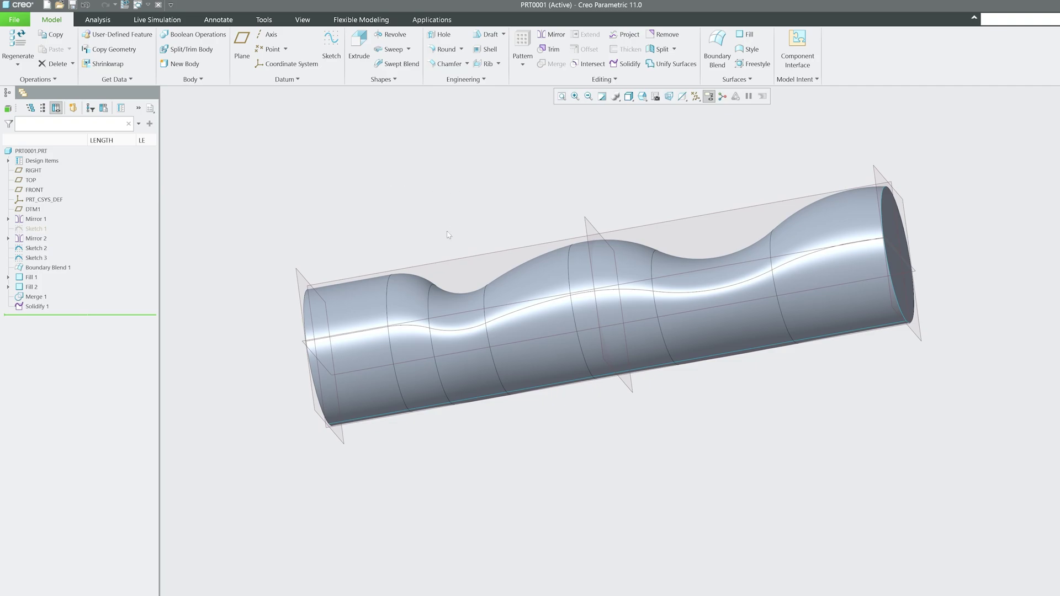
Round the near-end circular edge of the solid grip with radius 3.80
{"action": "mouse_move", "coordinate": [644, 273]}
{"action": "middle_mouse_down"}
{"action": "mouse_move", "coordinate": [710, 272]}
{"action": "mouse_move", "coordinate": [599, 309]}
{"action": "mouse_move", "coordinate": [632, 272]}
{"action": "middle_mouse_up"}
{"action": "scroll", "coordinate": [599, 310], "scroll_direction": "up", "scroll_amount": 1}
{"action": "scroll", "coordinate": [599, 309], "scroll_direction": "down", "scroll_amount": 1}
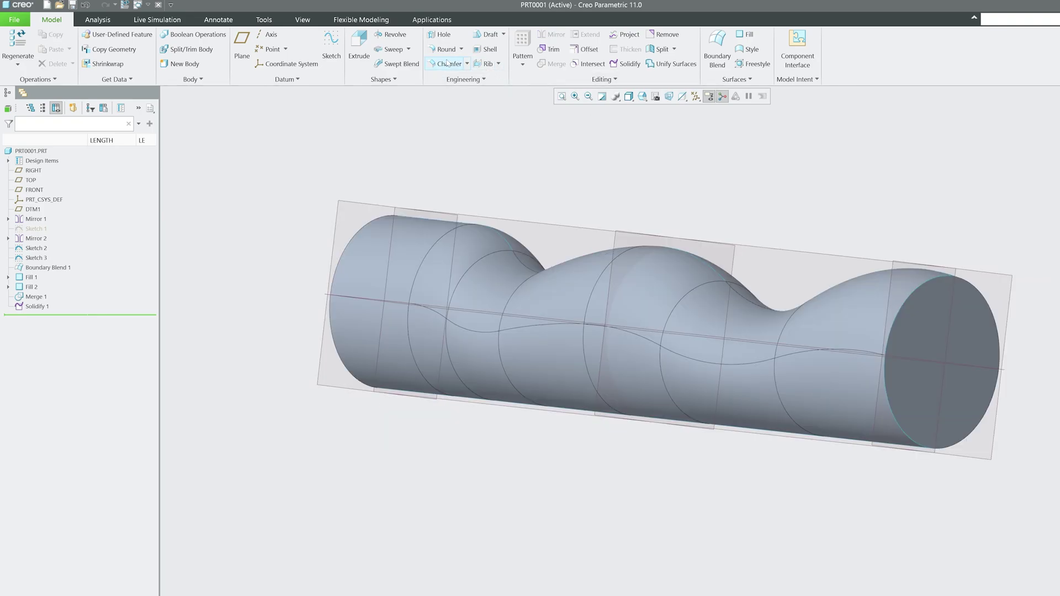
{"action": "left_click", "coordinate": [452, 49]}
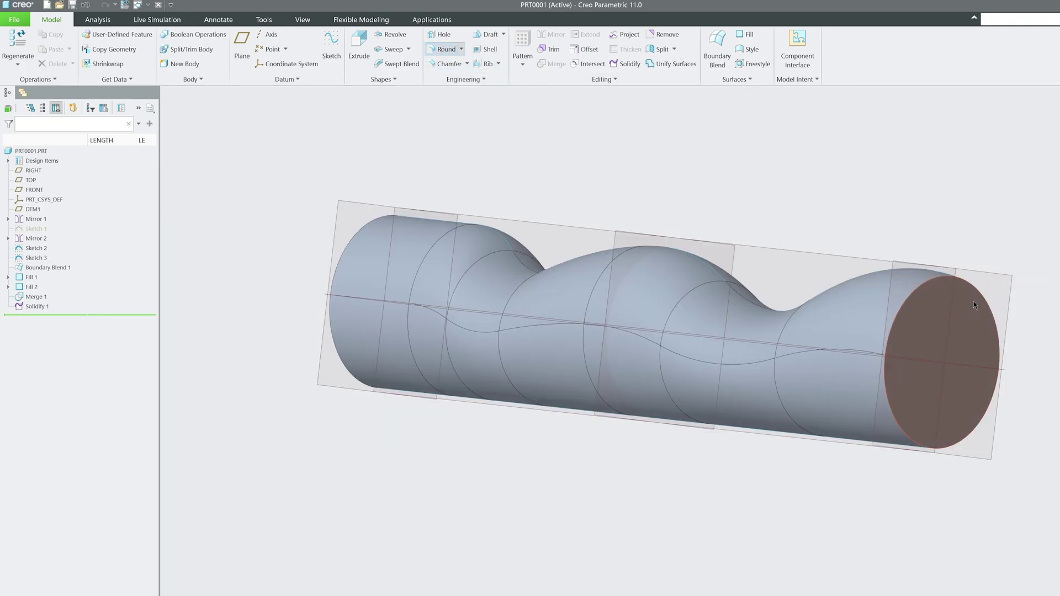
{"action": "mouse_move", "coordinate": [900, 238]}
{"action": "middle_mouse_down"}
{"action": "mouse_move", "coordinate": [746, 221]}
{"action": "mouse_move", "coordinate": [611, 237]}
{"action": "mouse_move", "coordinate": [552, 163]}
{"action": "middle_mouse_up"}
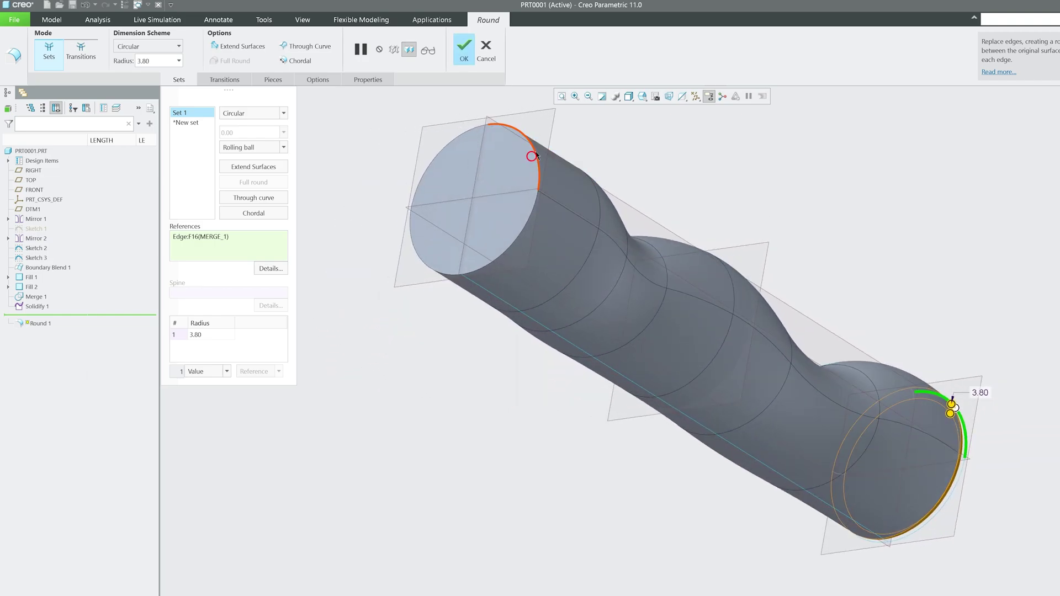
{"action": "left_click", "coordinate": [551, 164]}
{"action": "middle_click", "coordinate": [761, 220]}
{"action": "middle_click_drag", "start_coordinate": [761, 220], "coordinate": [761, 220]}
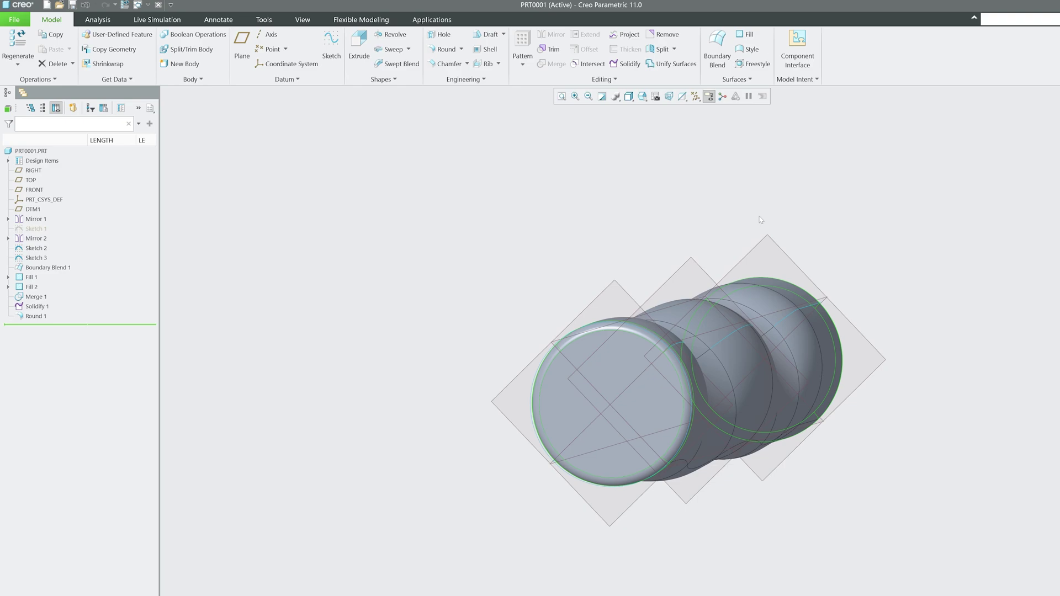